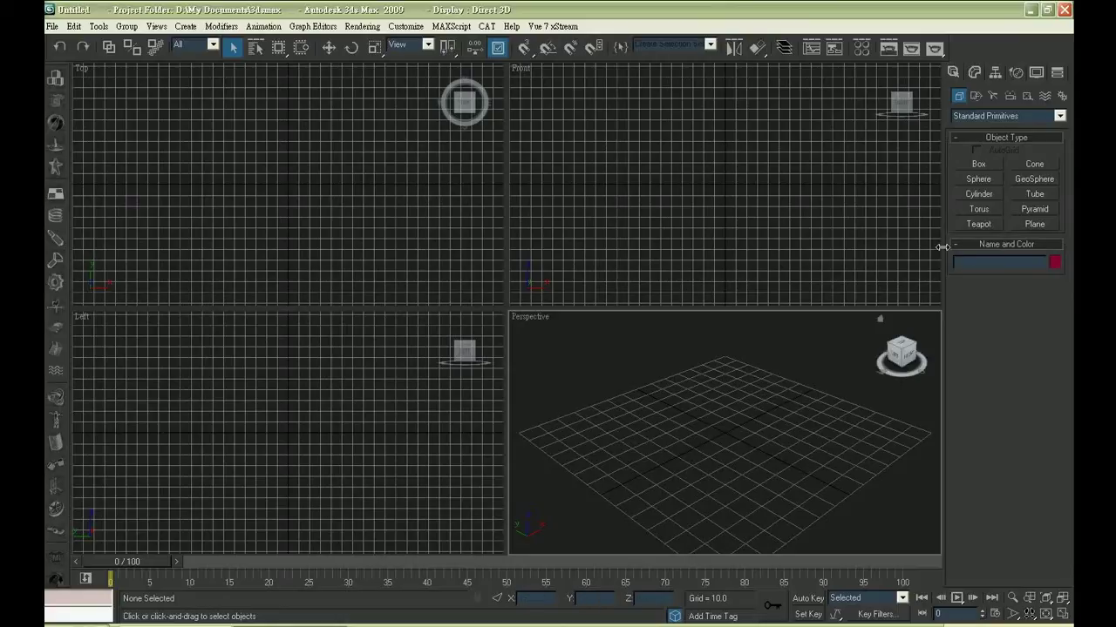
Step: Create a teapot primitive with a radius of about 28 at the centre of the Perspective view's grid
{"action": "left_click", "coordinate": [991, 226]}
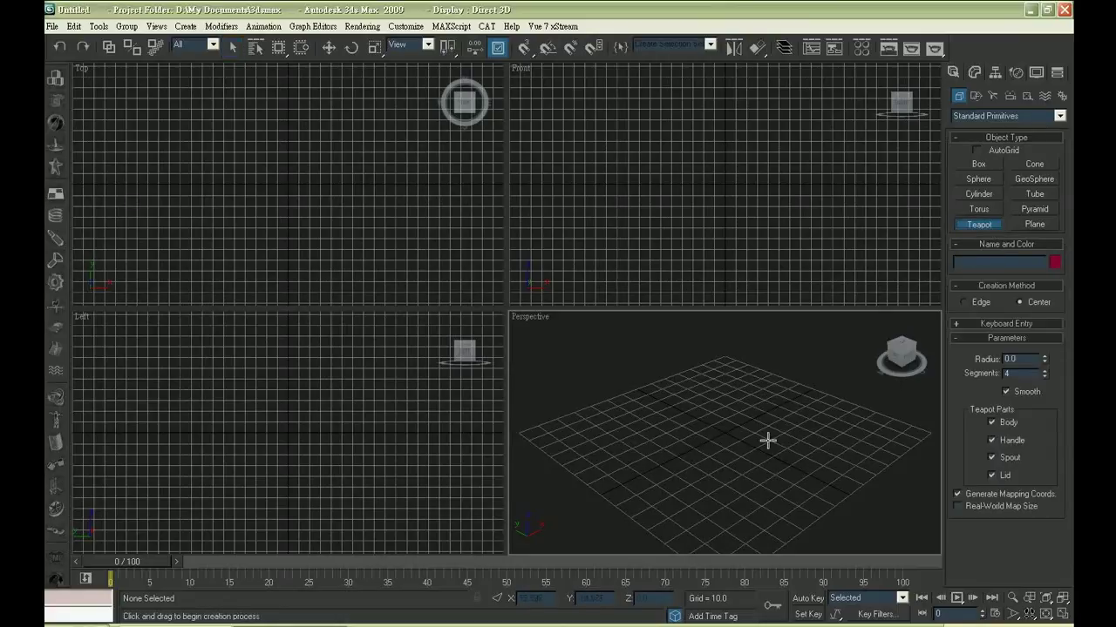
{"action": "left_click_drag", "start_coordinate": [720, 437], "coordinate": [747, 466]}
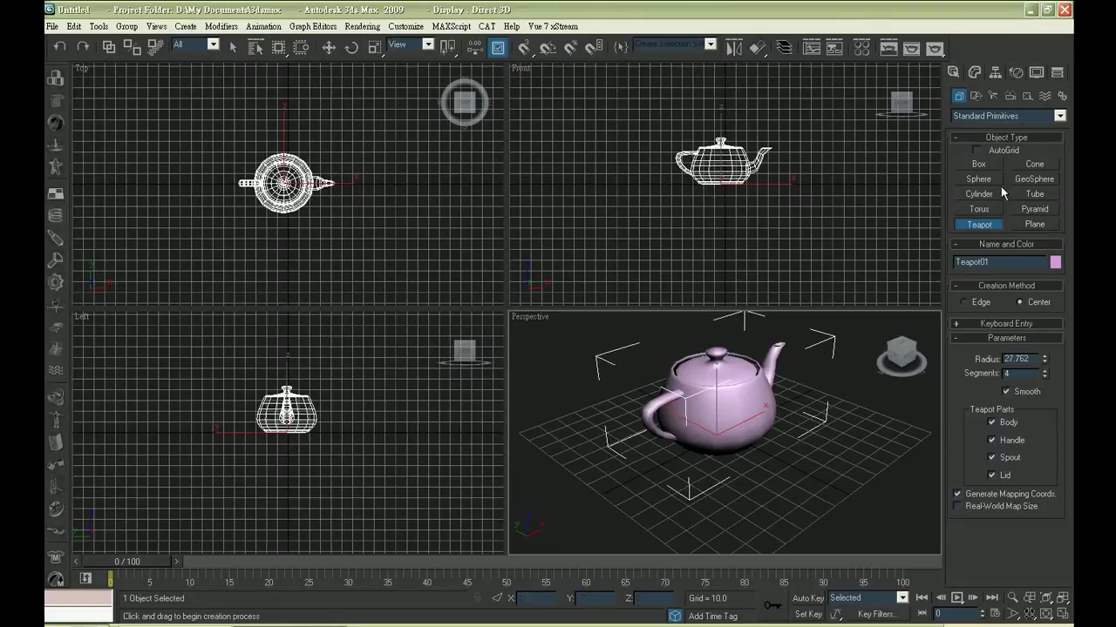
Step: Place a Bomb space warp from the Geometric/Deformable category at the middle of the teapot in the Front view
{"action": "left_click", "coordinate": [1044, 96]}
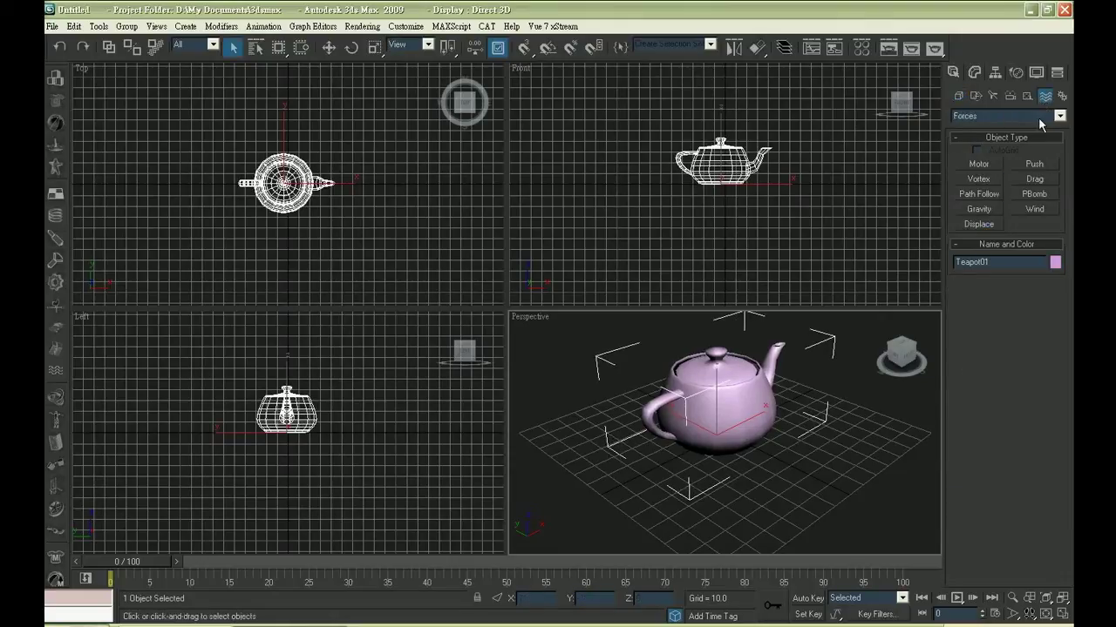
{"action": "left_click", "coordinate": [1040, 116]}
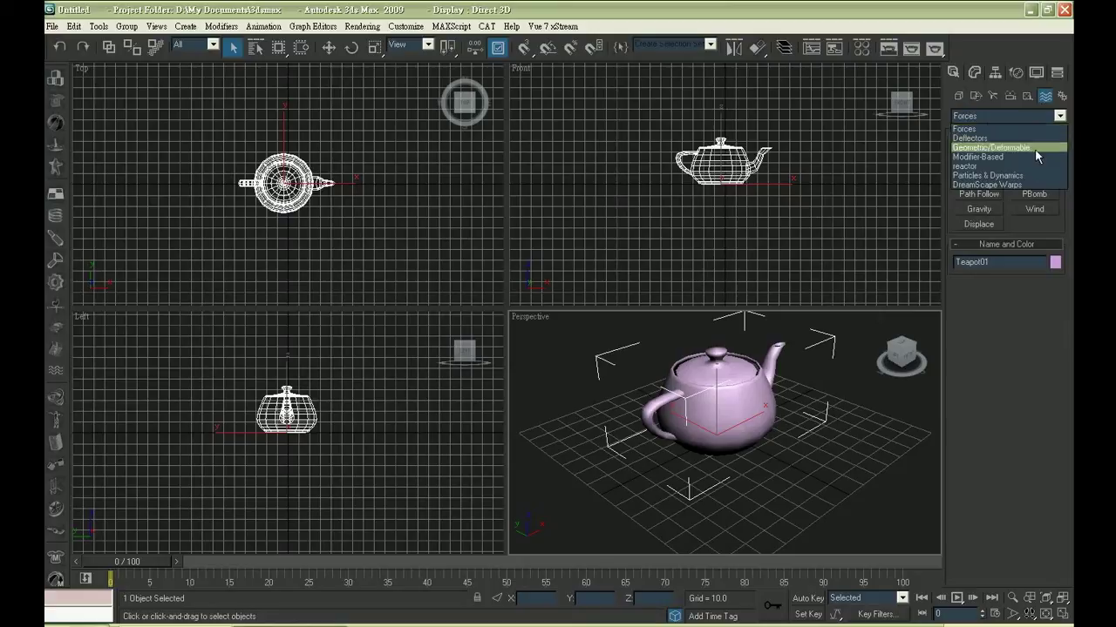
{"action": "left_click", "coordinate": [1034, 148]}
{"action": "left_click", "coordinate": [979, 209]}
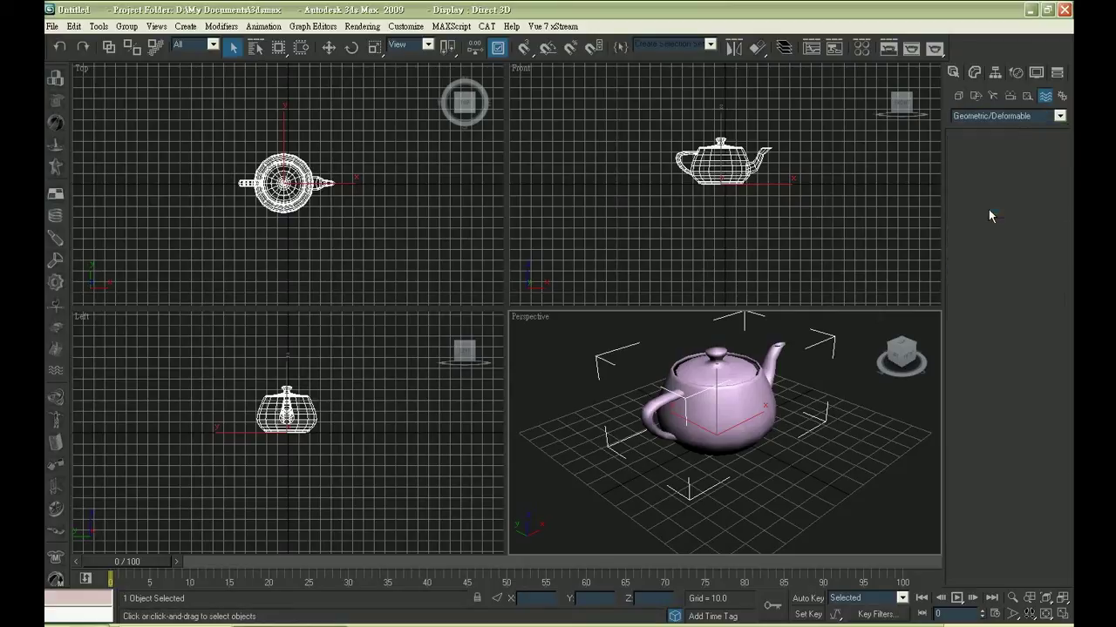
{"action": "left_click", "coordinate": [720, 168]}
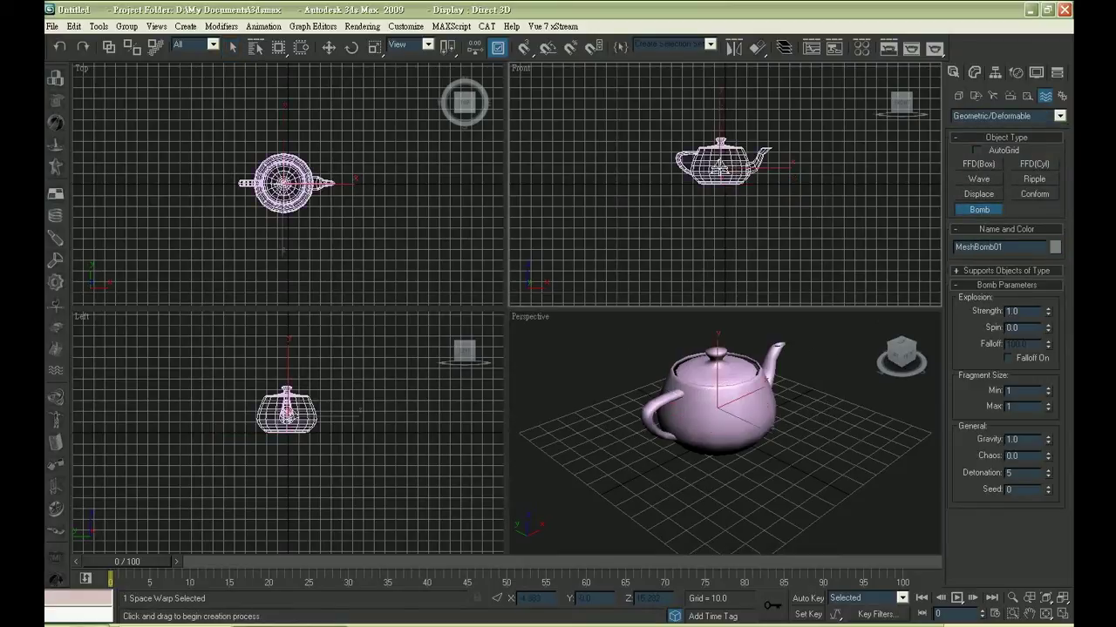
Step: Bind the teapot to the bomb space warp in the Top view
{"action": "left_click", "coordinate": [157, 49]}
{"action": "scroll", "coordinate": [387, 236], "scroll_direction": "up", "scroll_amount": 2}
{"action": "right_click", "coordinate": [389, 236]}
{"action": "scroll", "coordinate": [396, 236], "scroll_direction": "up", "scroll_amount": 6}
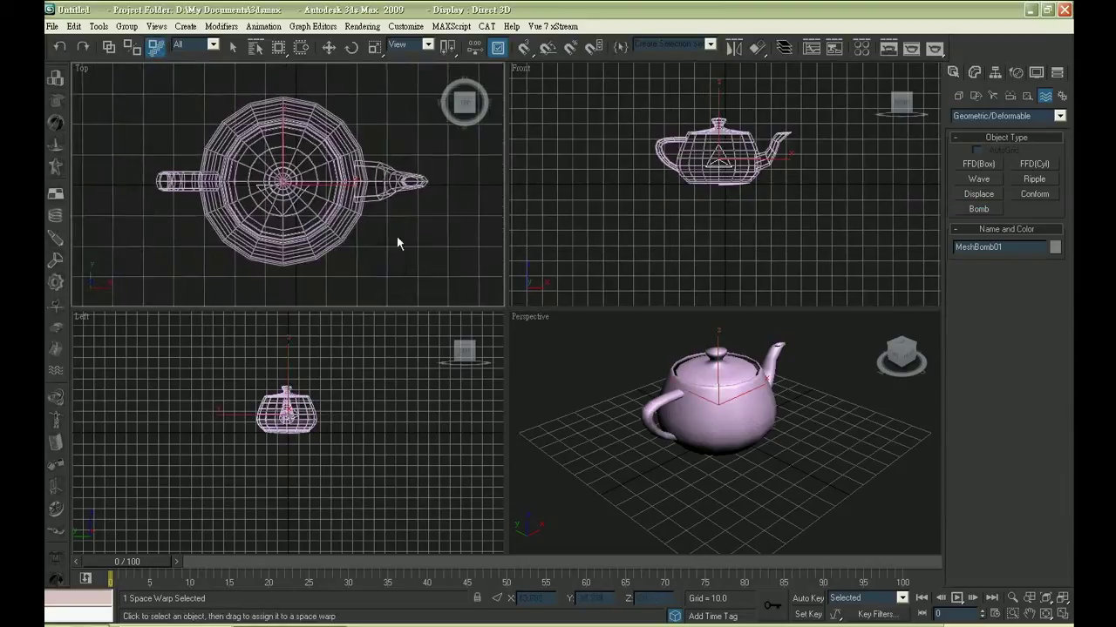
{"action": "scroll", "coordinate": [397, 237], "scroll_direction": "up", "scroll_amount": 6}
{"action": "left_click_drag", "start_coordinate": [296, 245], "coordinate": [325, 256]}
{"action": "scroll", "coordinate": [409, 208], "scroll_direction": "down", "scroll_amount": 5}
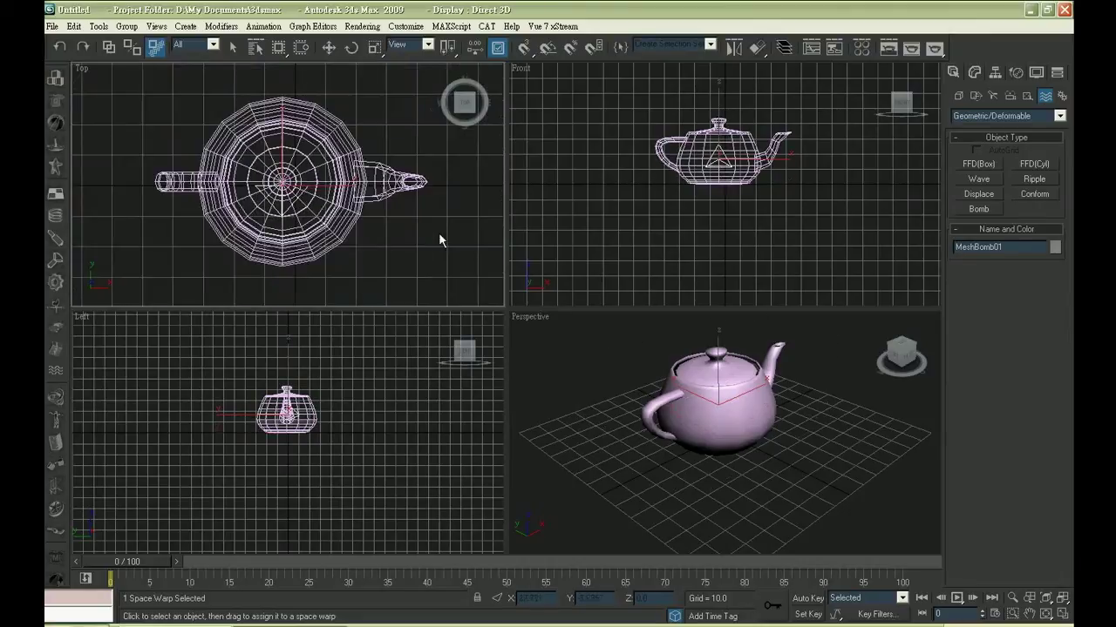
{"action": "scroll", "coordinate": [440, 240], "scroll_direction": "down", "scroll_amount": 4}
Step: Scrub the animation to frame 7 to inspect the teapot's explosion in the Perspective view
{"action": "left_click", "coordinate": [759, 427]}
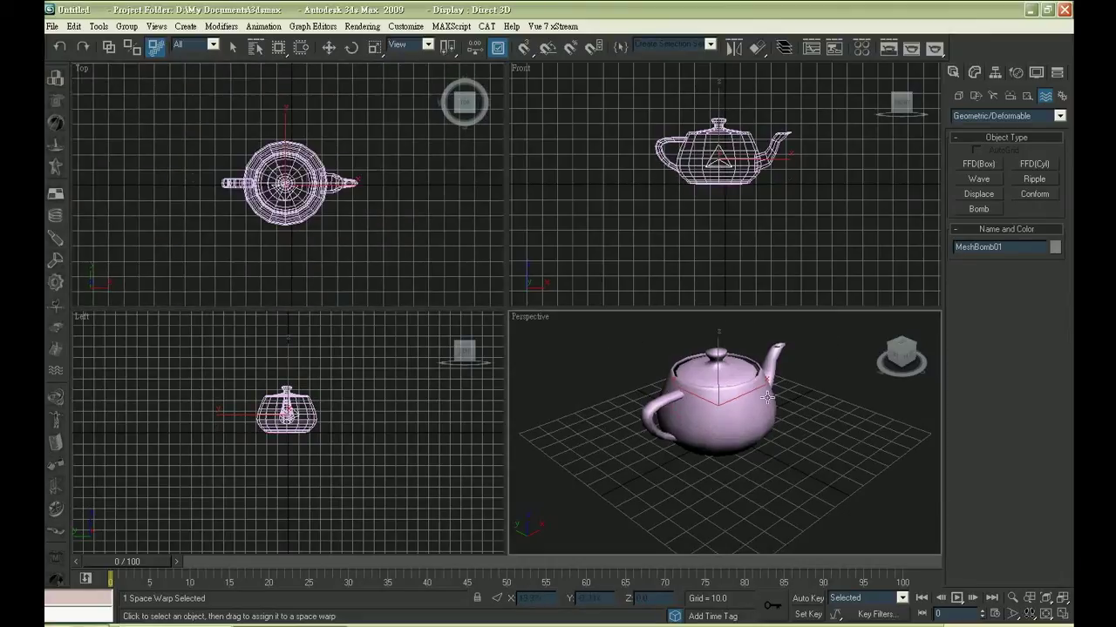
{"action": "left_click_drag", "start_coordinate": [140, 559], "coordinate": [184, 561]}
{"action": "middle_click_drag", "start_coordinate": [739, 433], "coordinate": [760, 501]}
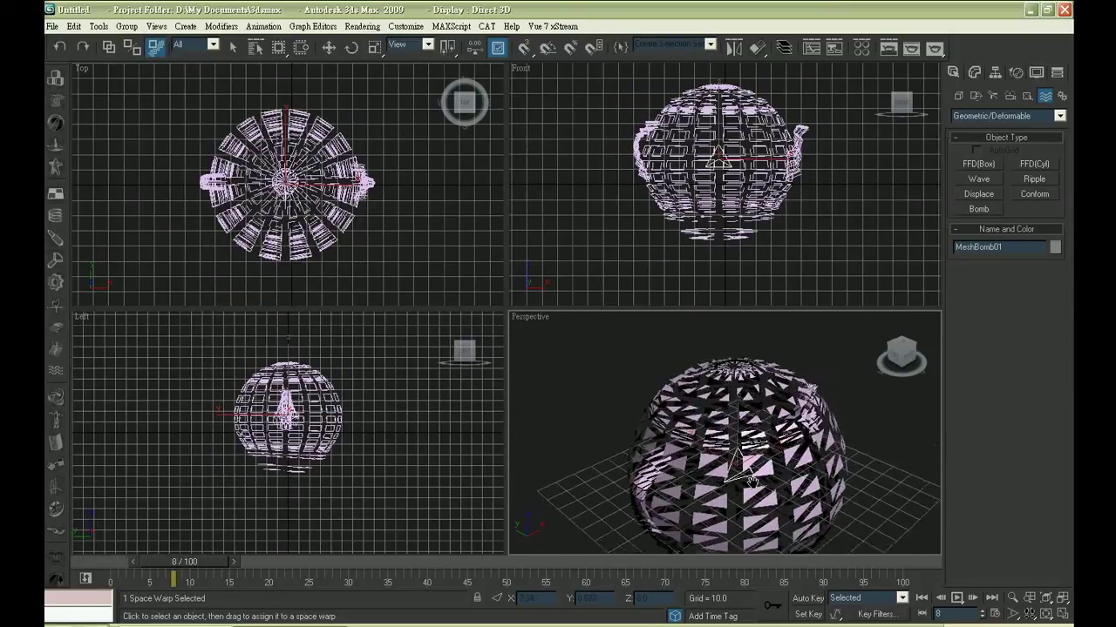
{"action": "mouse_move", "coordinate": [179, 561]}
{"action": "left_mouse_down"}
{"action": "mouse_move", "coordinate": [214, 561]}
{"action": "mouse_move", "coordinate": [177, 561]}
{"action": "left_mouse_up"}
Step: Set the bomb's spin to 0.76, minimum fragment size to 5, maximum to 20, chaos to 0.71 and seed to 11
{"action": "left_click", "coordinate": [977, 74]}
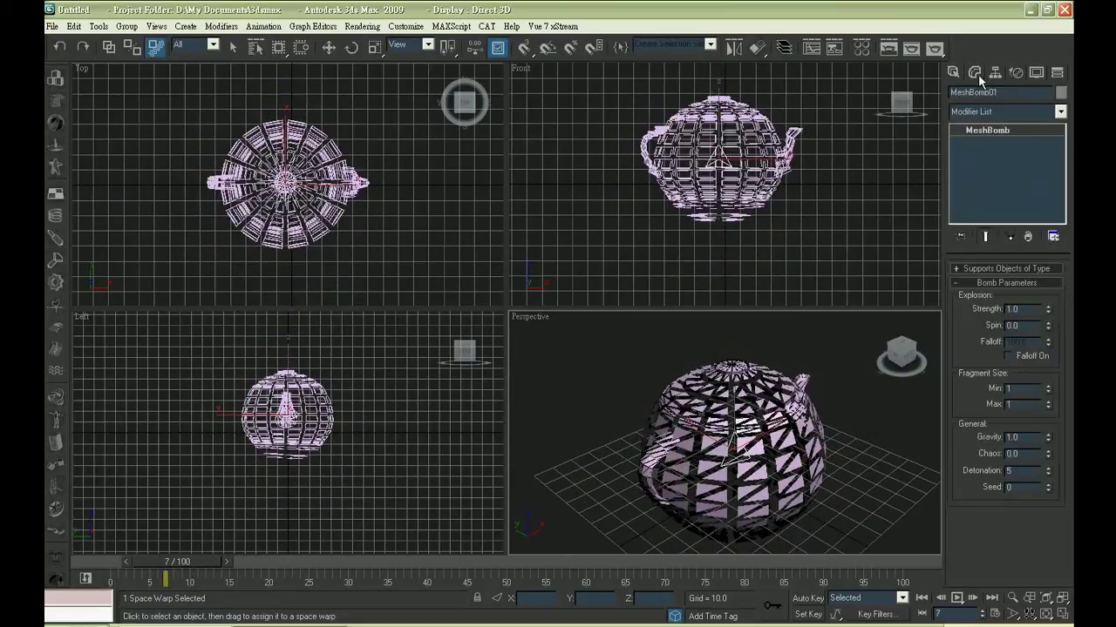
{"action": "left_click_drag", "start_coordinate": [1046, 323], "coordinate": [1045, 262]}
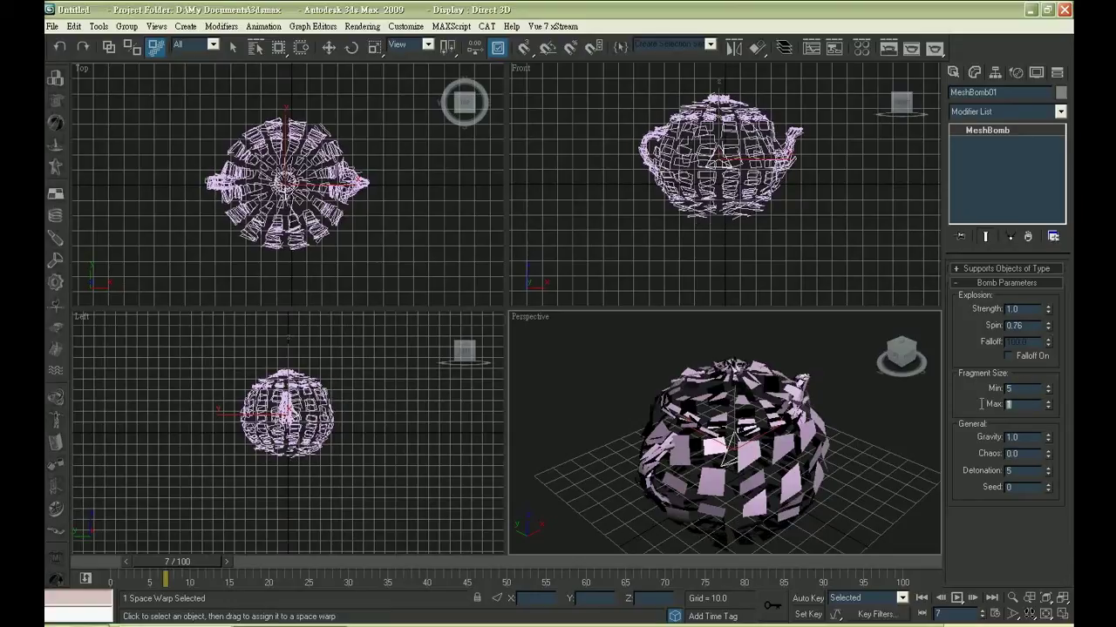
{"action": "type", "text": "20"}
{"action": "key", "text": "Return"}
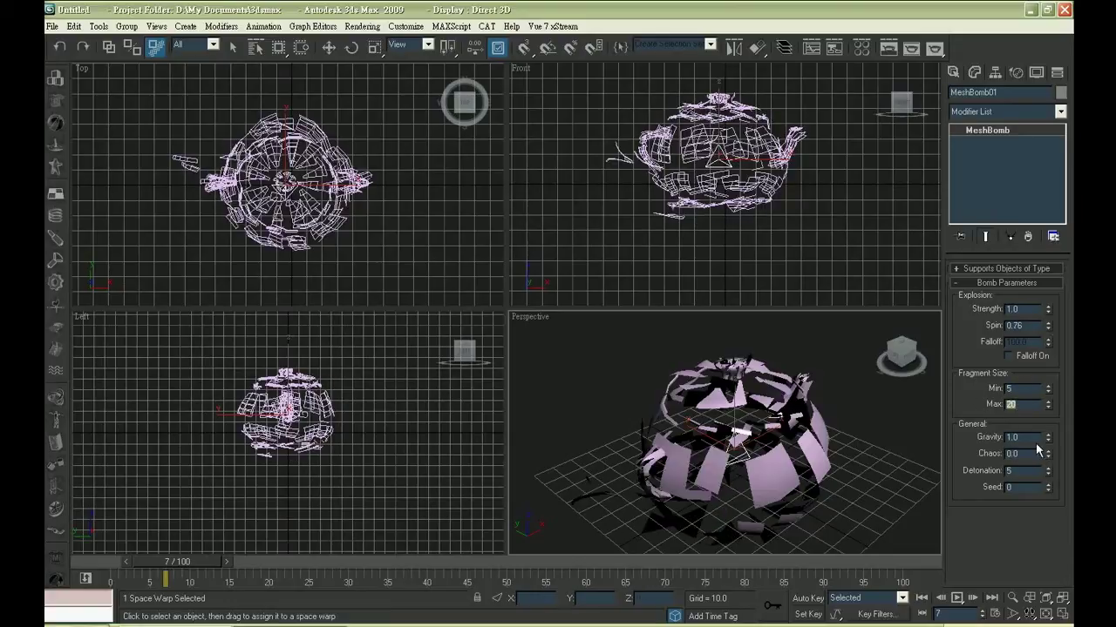
{"action": "left_click_drag", "start_coordinate": [1046, 456], "coordinate": [1044, 398]}
{"action": "left_click_drag", "start_coordinate": [1048, 487], "coordinate": [1049, 458]}
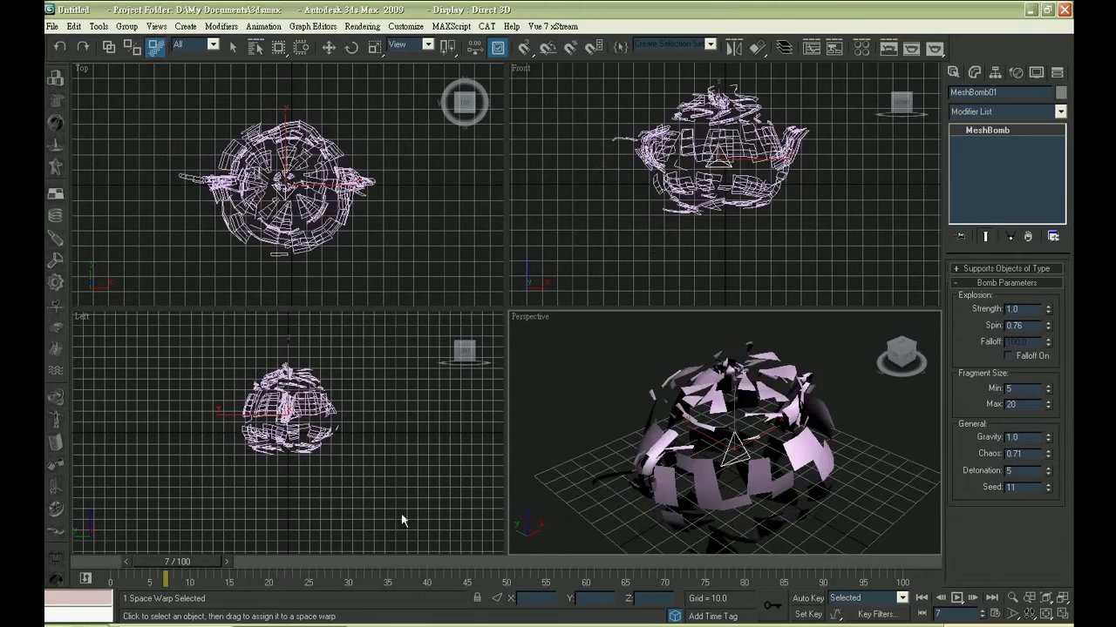
Step: Play the explosion from frame 0 to review it, stop playback and return to frame 0
{"action": "left_click_drag", "start_coordinate": [162, 566], "coordinate": [111, 566]}
{"action": "left_click", "coordinate": [957, 598]}
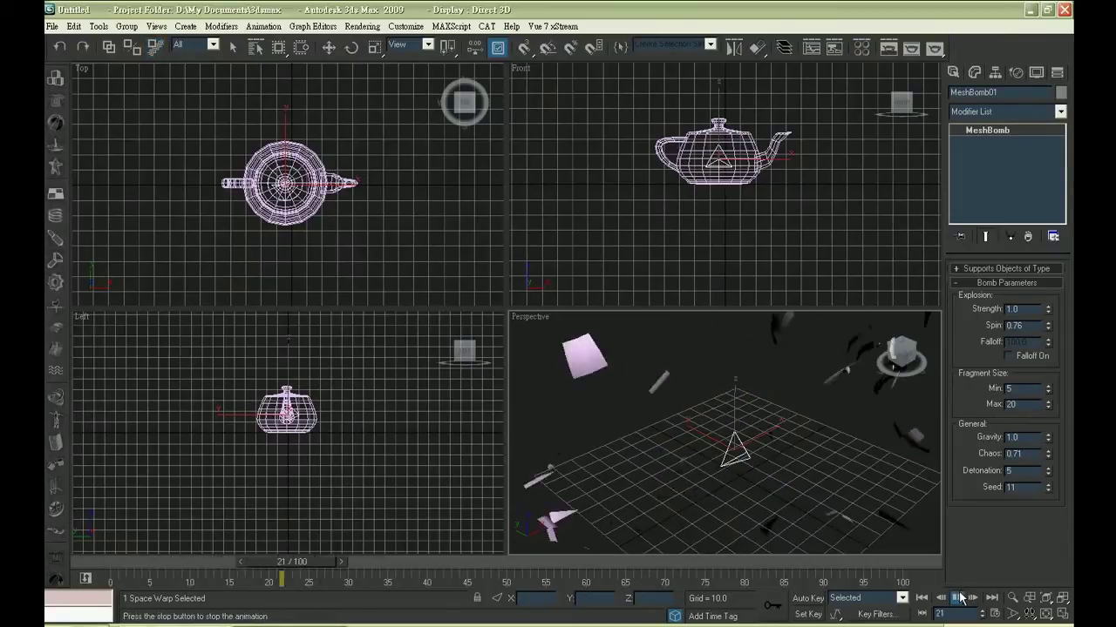
{"action": "left_click", "coordinate": [957, 598]}
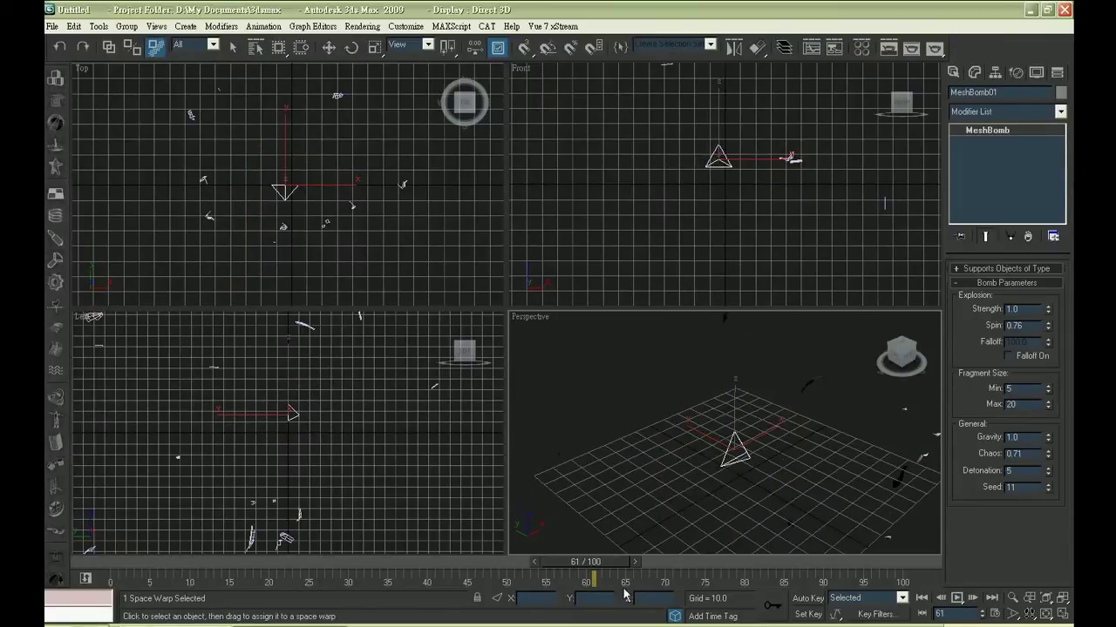
{"action": "left_click_drag", "start_coordinate": [606, 570], "coordinate": [131, 566]}
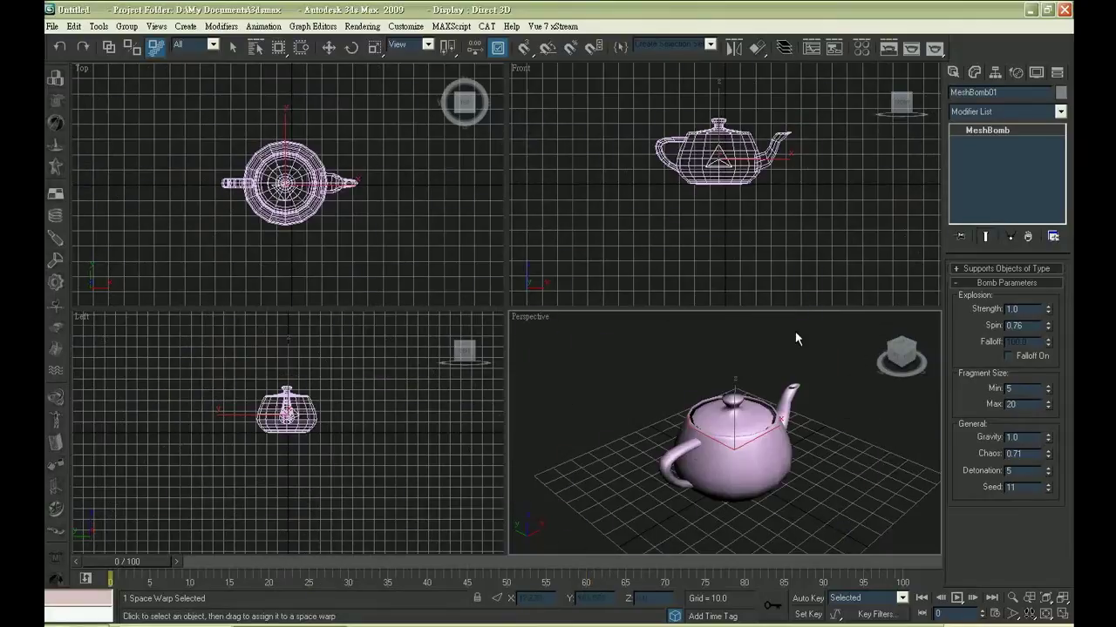
Step: Create a SphereGizmo atmospheric apparatus with a radius of about 65 around the teapot in the Front view
{"action": "left_click", "coordinate": [954, 71]}
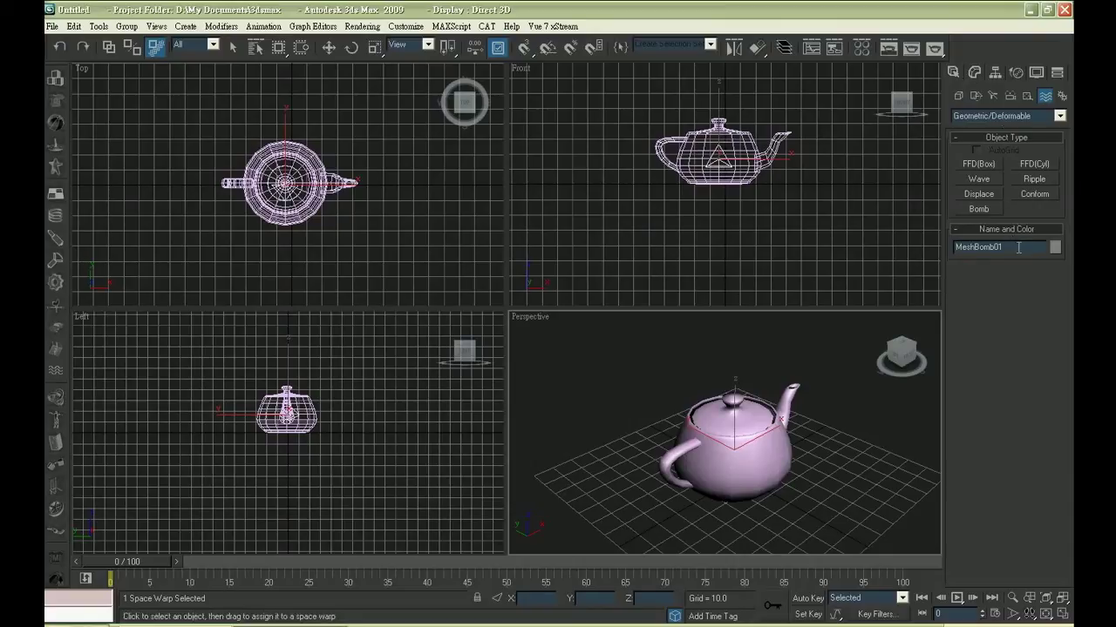
{"action": "left_click", "coordinate": [1027, 96]}
{"action": "left_click", "coordinate": [1022, 116]}
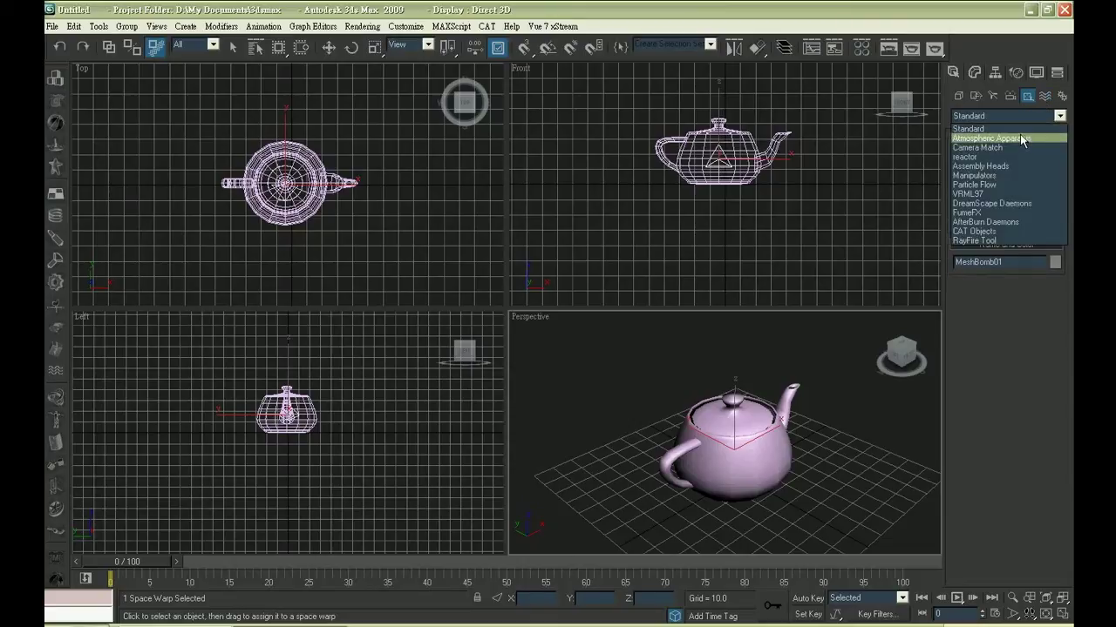
{"action": "left_click", "coordinate": [1019, 138]}
{"action": "left_click", "coordinate": [1024, 165]}
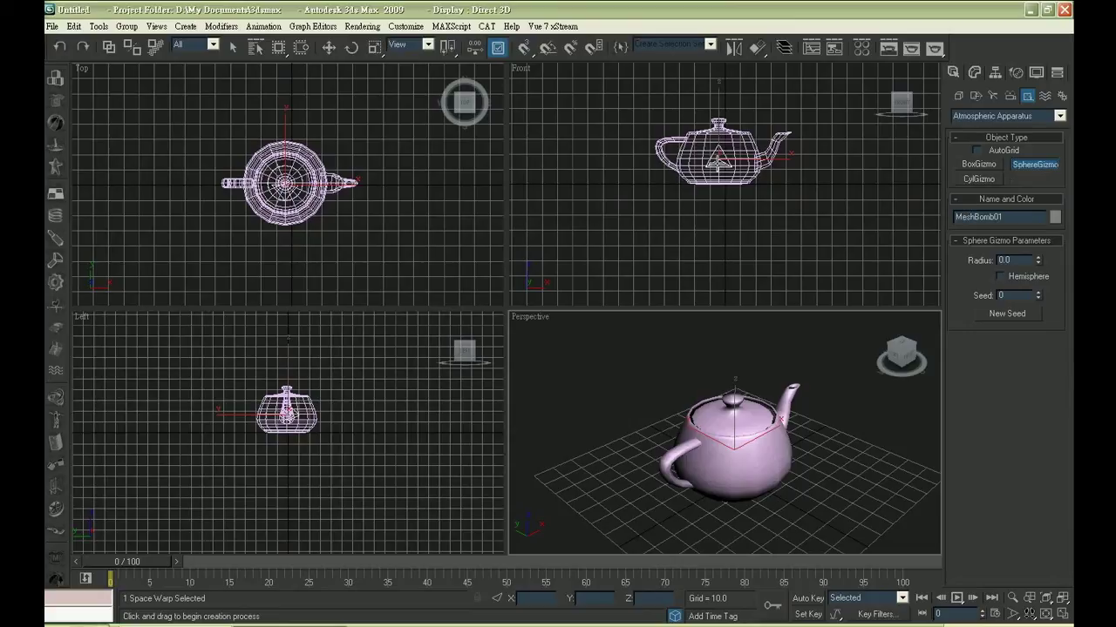
{"action": "left_click_drag", "start_coordinate": [718, 153], "coordinate": [784, 224]}
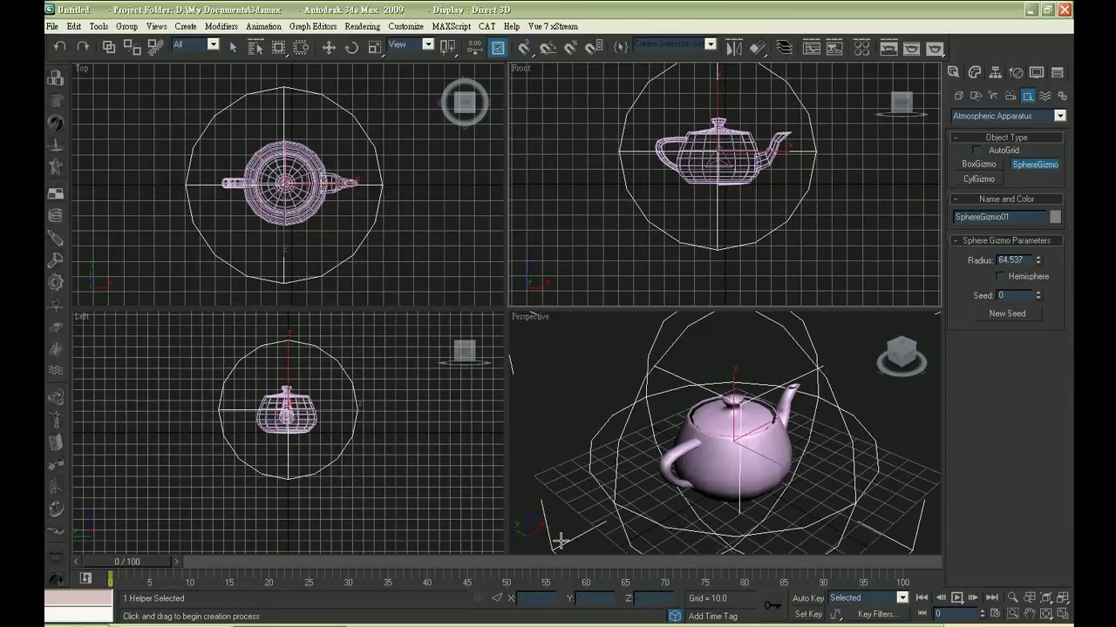
{"action": "scroll", "coordinate": [706, 508], "scroll_direction": "down", "scroll_amount": 3}
{"action": "middle_click_drag", "start_coordinate": [707, 508], "coordinate": [700, 490]}
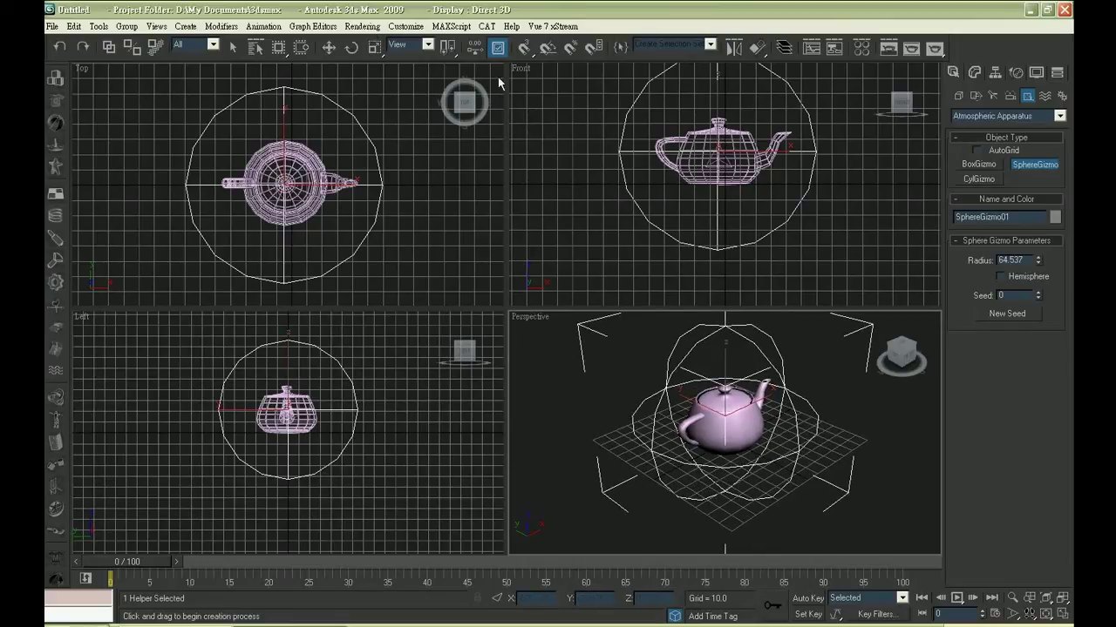
Step: Add a new Fire Effect atmosphere to the sphere gizmo
{"action": "left_click", "coordinate": [973, 73]}
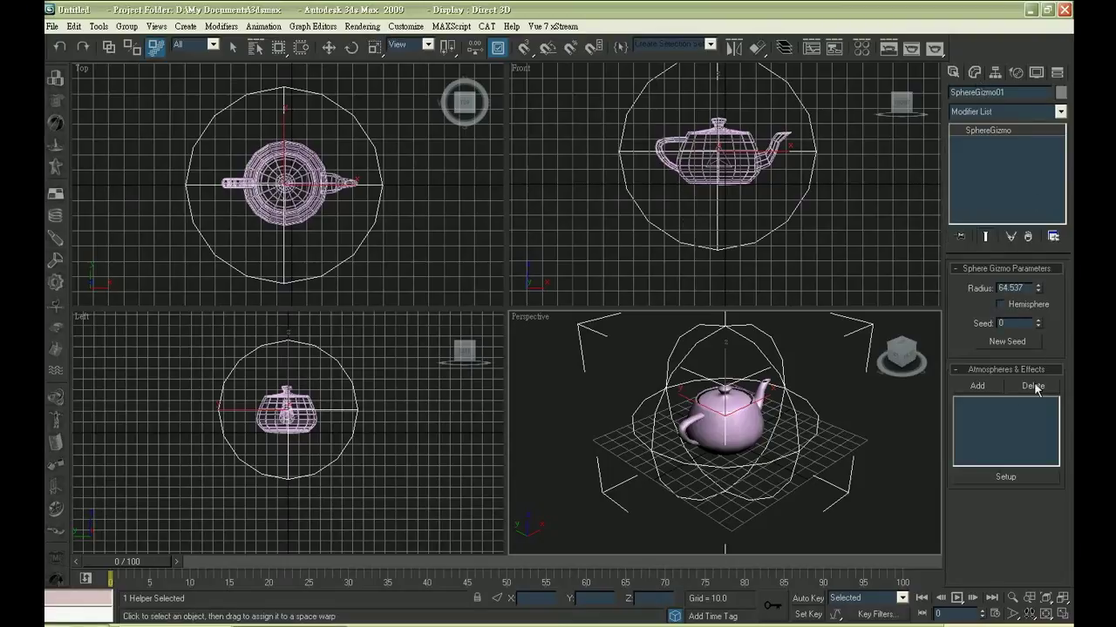
{"action": "left_click", "coordinate": [977, 387]}
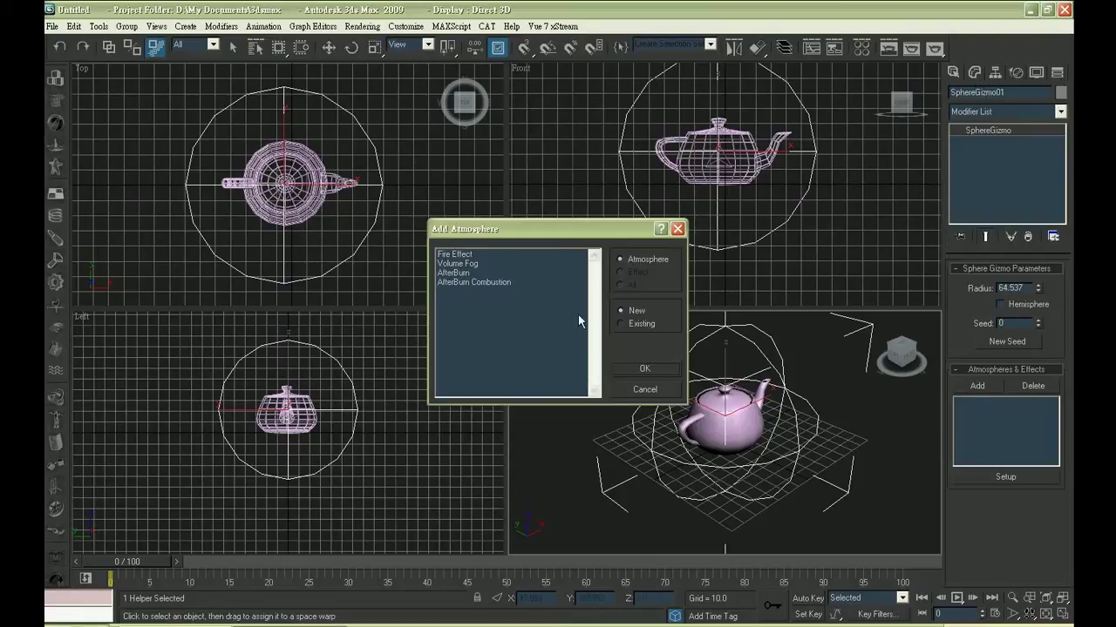
{"action": "double_click", "coordinate": [526, 252]}
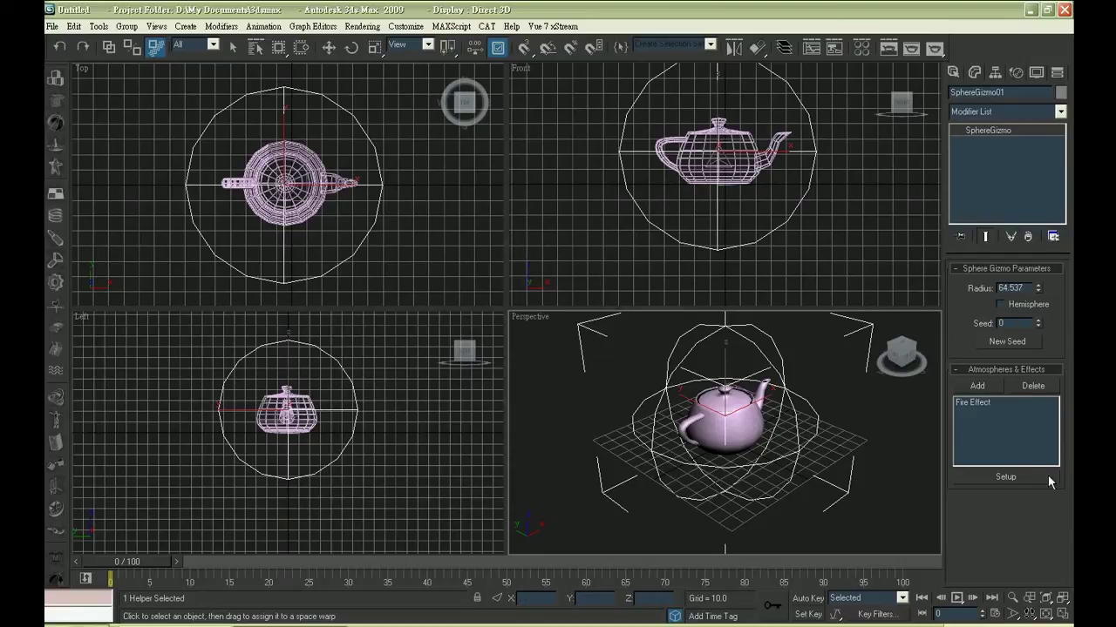
Step: Open the setup of the gizmo's Fire Effect and delete FusionWorks Renderer from the atmosphere effects
{"action": "left_click", "coordinate": [996, 403]}
{"action": "left_click", "coordinate": [1004, 477]}
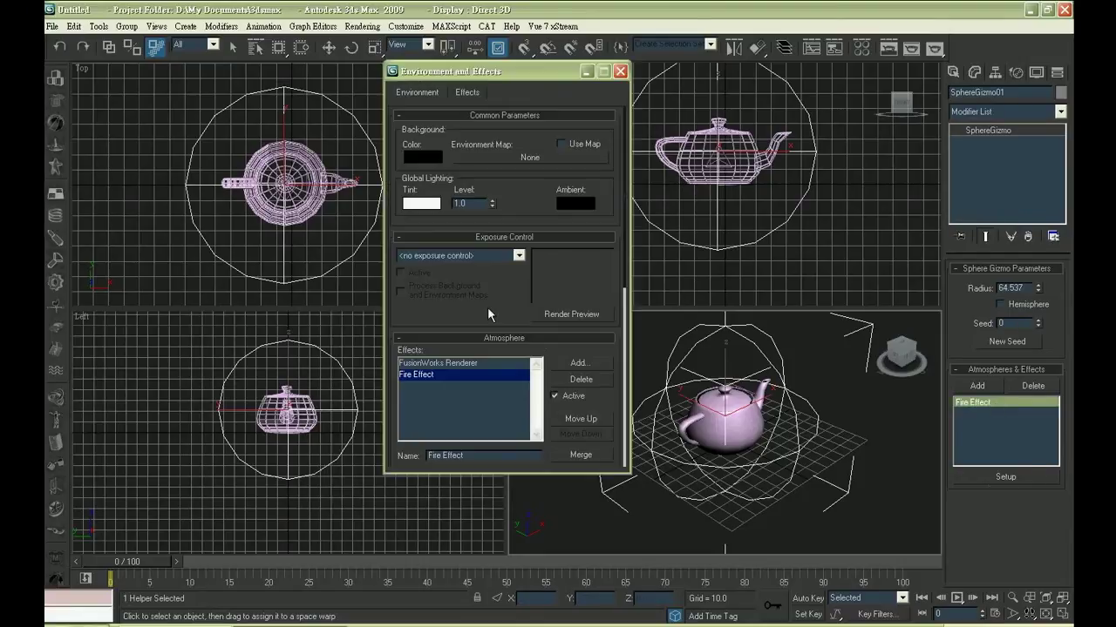
{"action": "left_click", "coordinate": [470, 363]}
{"action": "left_click", "coordinate": [577, 379]}
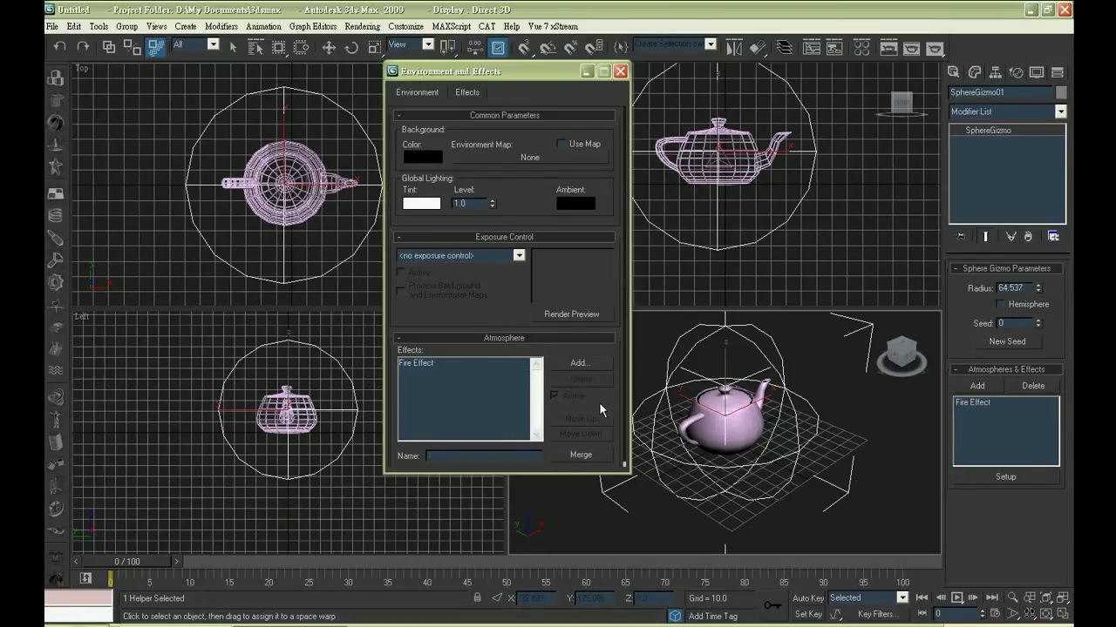
Step: Enable Explosion for the Fire Effect and set up its phase curve from start time 0 to end time 100
{"action": "left_click_drag", "start_coordinate": [599, 402], "coordinate": [598, 378]}
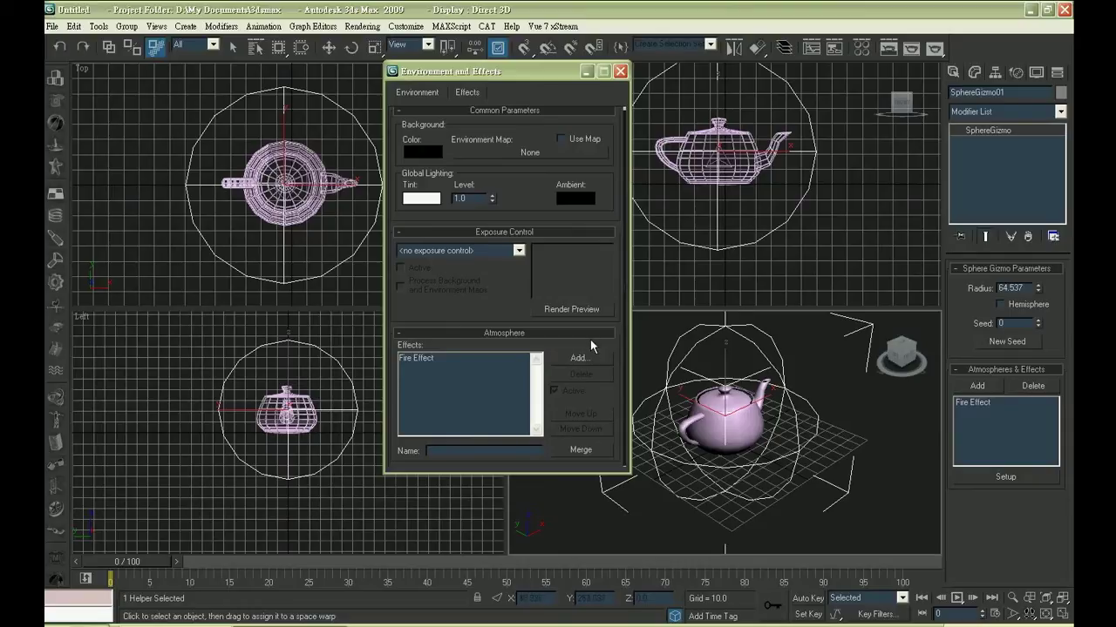
{"action": "left_click", "coordinate": [460, 358]}
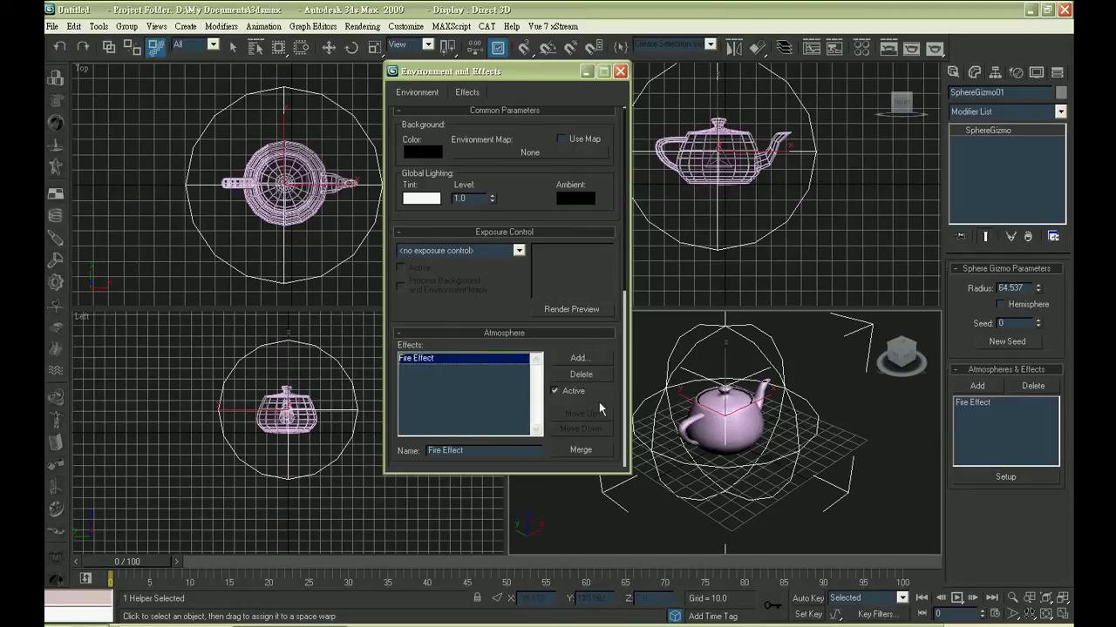
{"action": "scroll", "coordinate": [599, 402], "scroll_direction": "down", "scroll_amount": 5}
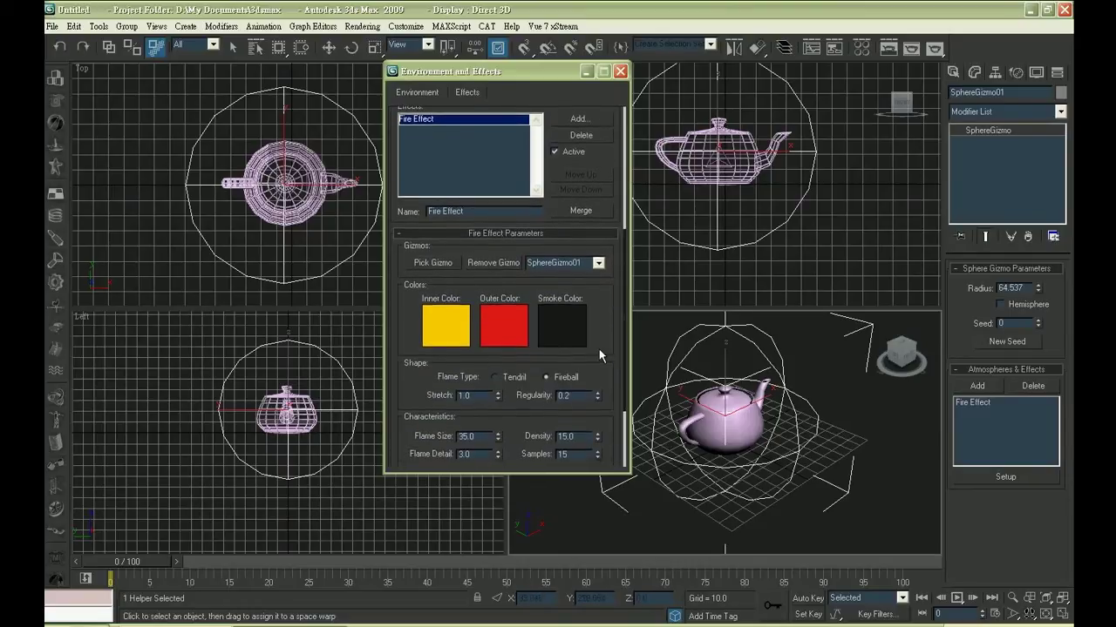
{"action": "left_click_drag", "start_coordinate": [599, 349], "coordinate": [583, 250]}
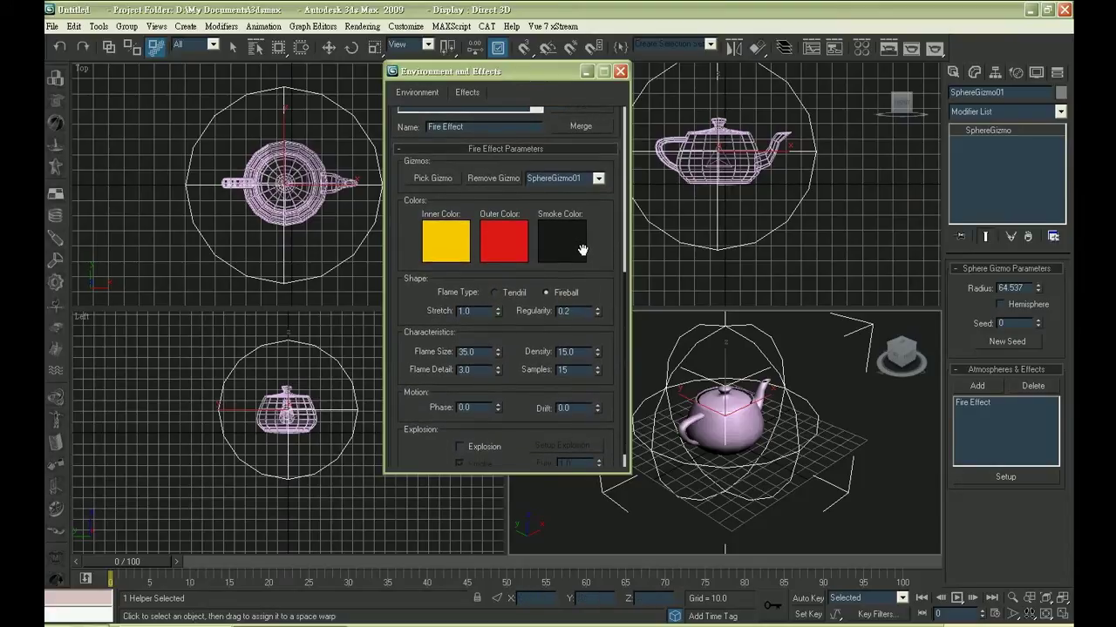
{"action": "scroll", "coordinate": [581, 248], "scroll_direction": "down", "scroll_amount": 2}
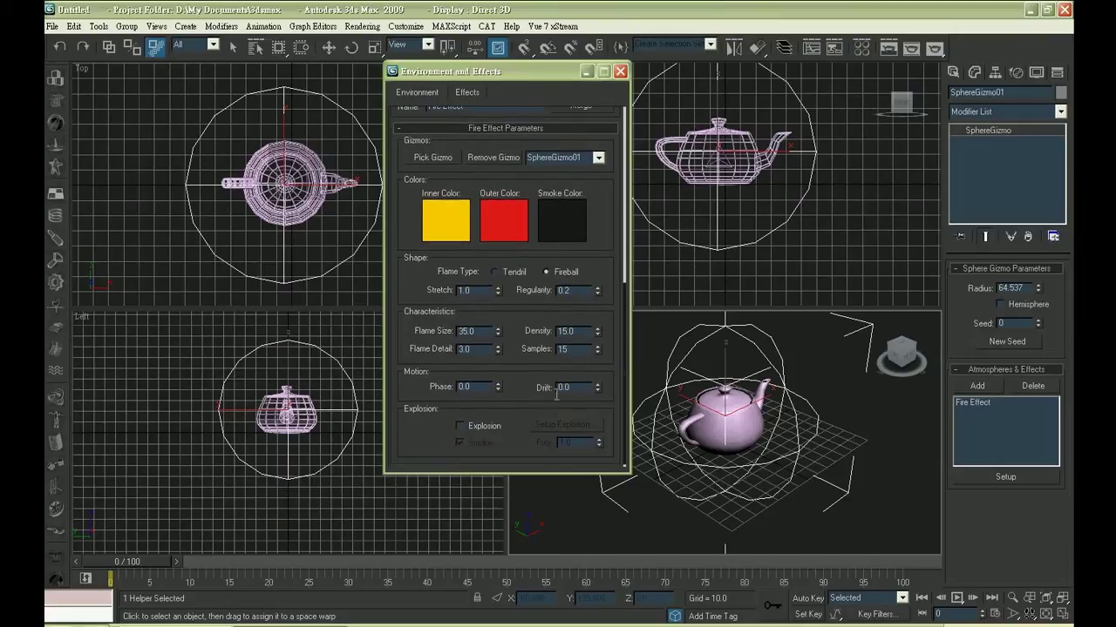
{"action": "left_click", "coordinate": [483, 427]}
{"action": "left_click", "coordinate": [535, 426]}
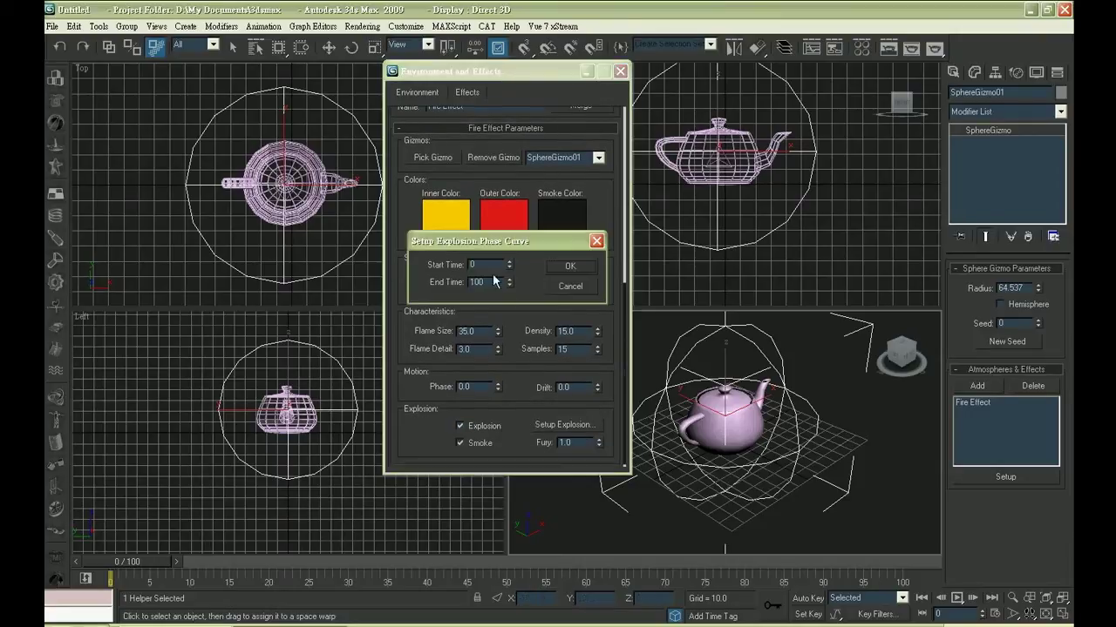
{"action": "left_click", "coordinate": [570, 267]}
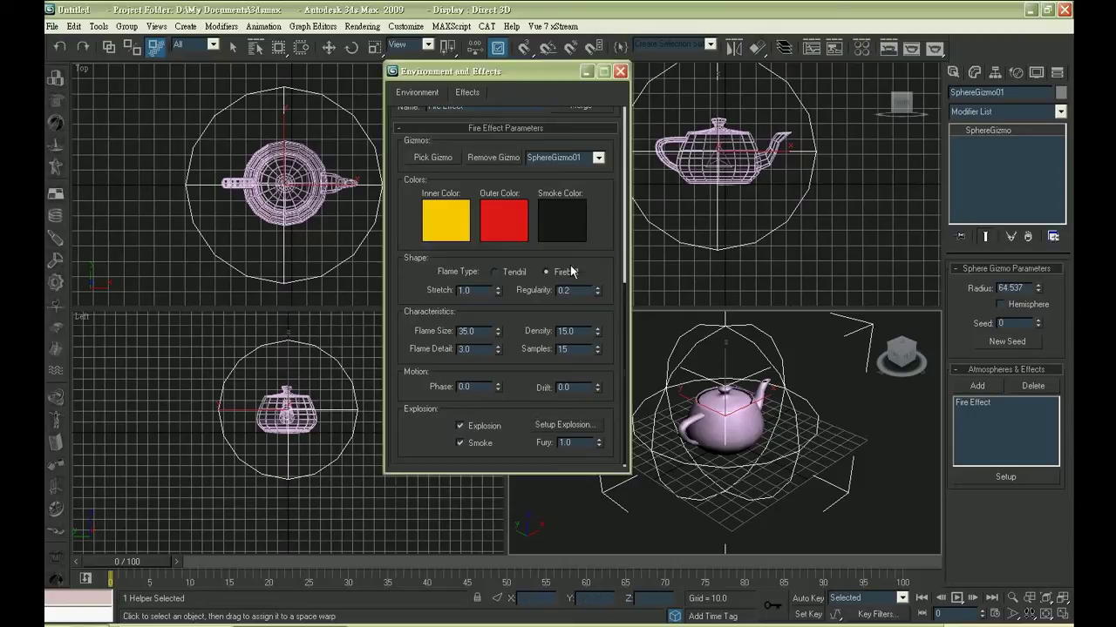
{"action": "scroll", "coordinate": [584, 373], "scroll_direction": "up", "scroll_amount": 5}
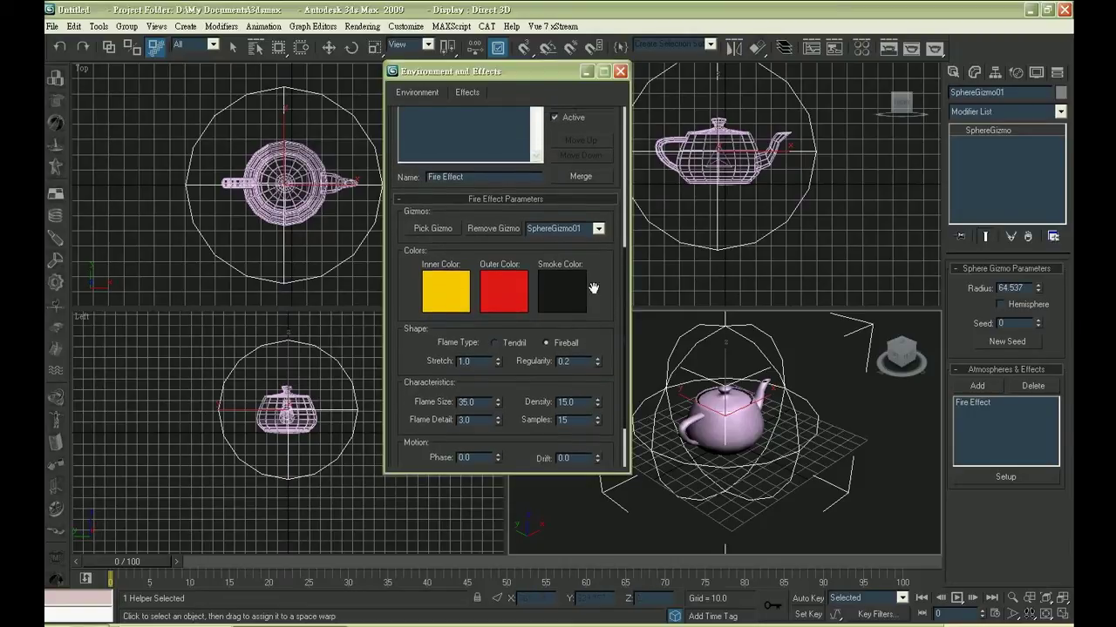
Step: Render the Perspective view at frames 14 and 49 to check the fire and smoke of the explosion
{"action": "scroll", "coordinate": [590, 381], "scroll_direction": "down", "scroll_amount": 3}
{"action": "left_click_drag", "start_coordinate": [158, 560], "coordinate": [268, 560]}
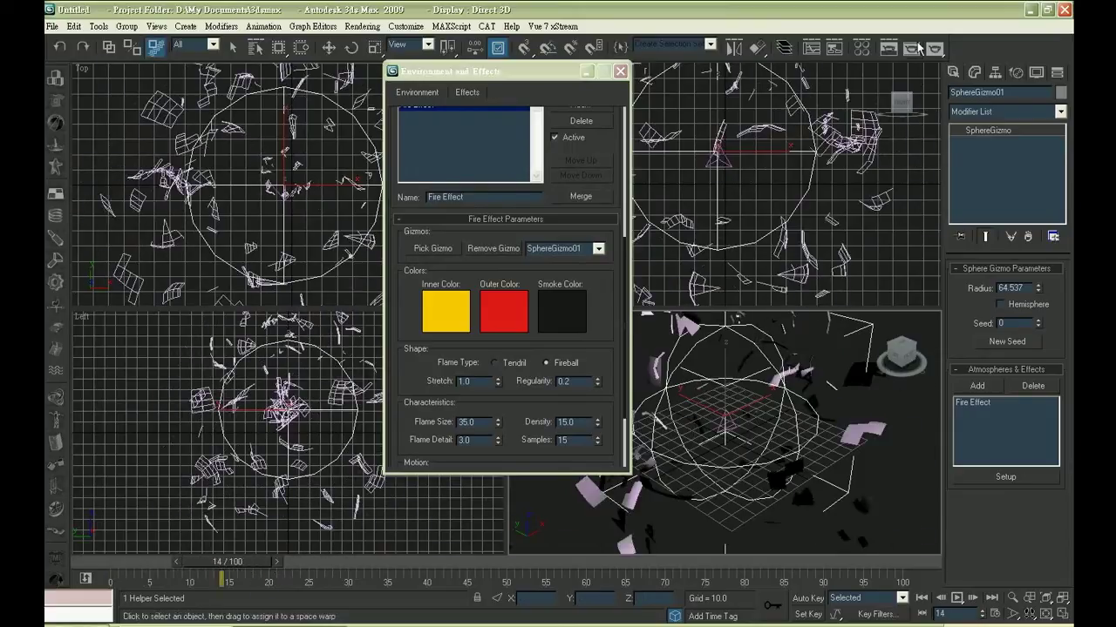
{"action": "left_click", "coordinate": [935, 50]}
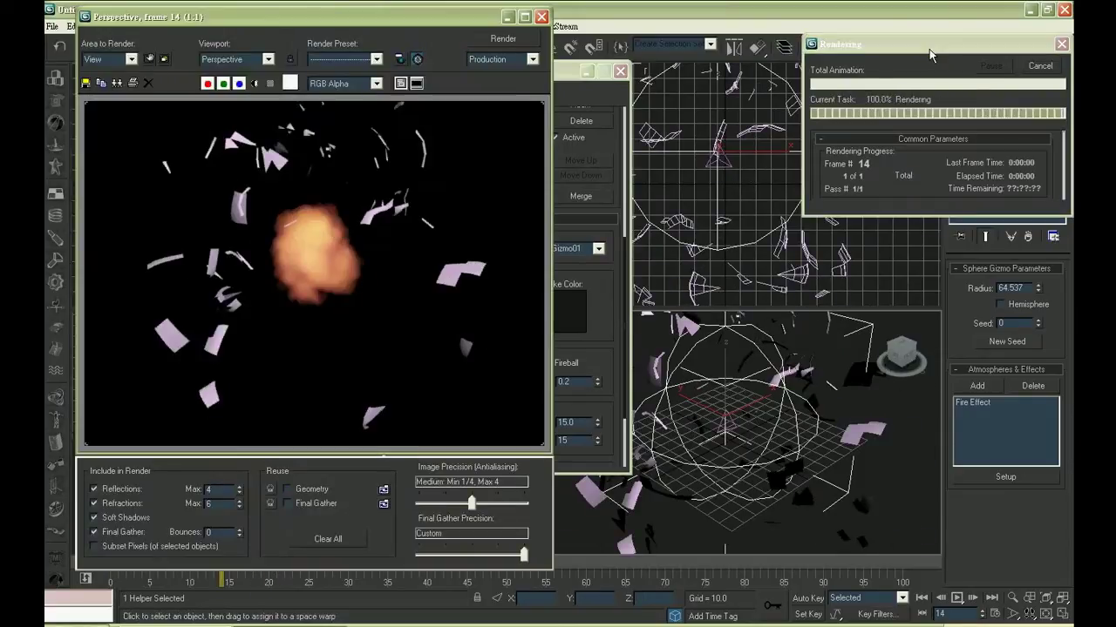
{"action": "left_click", "coordinate": [541, 16]}
{"action": "left_click_drag", "start_coordinate": [245, 568], "coordinate": [512, 569]}
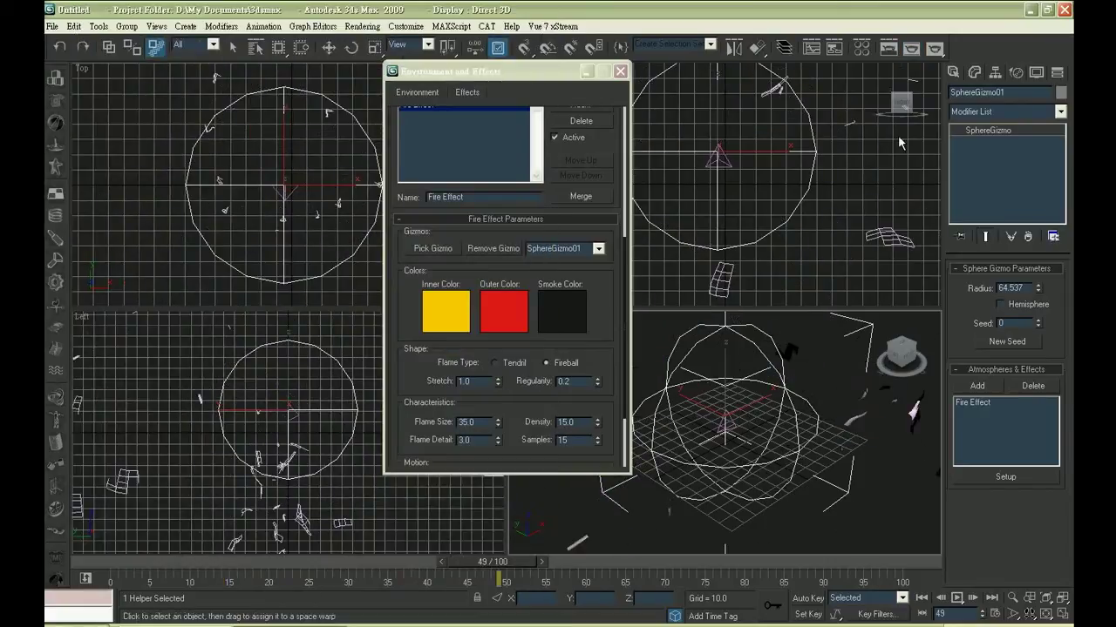
{"action": "left_click", "coordinate": [937, 52]}
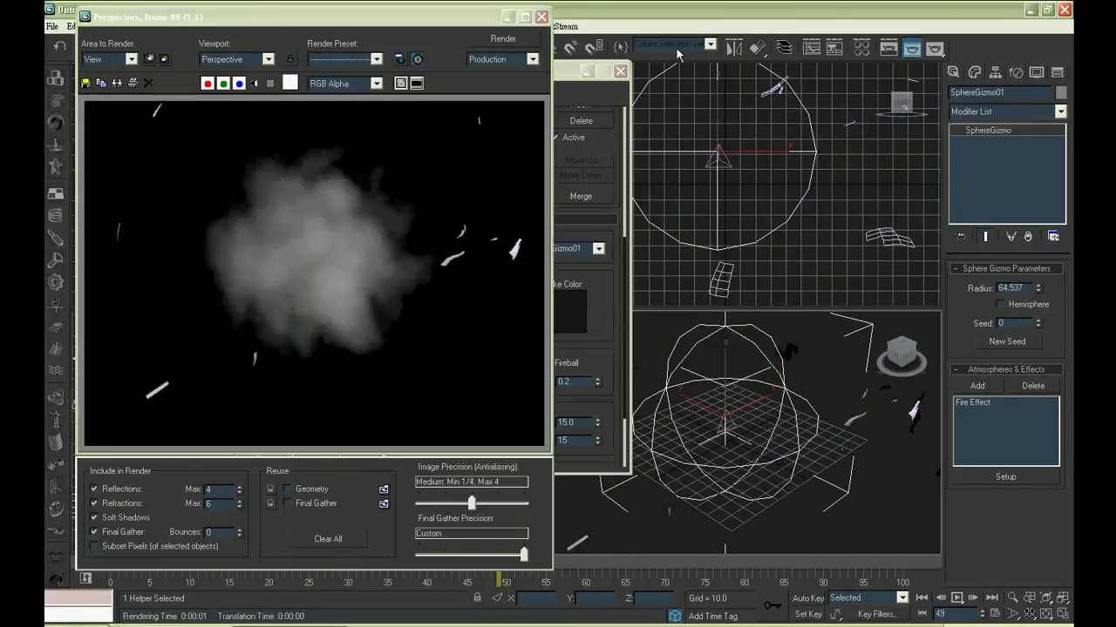
{"action": "left_click", "coordinate": [541, 16]}
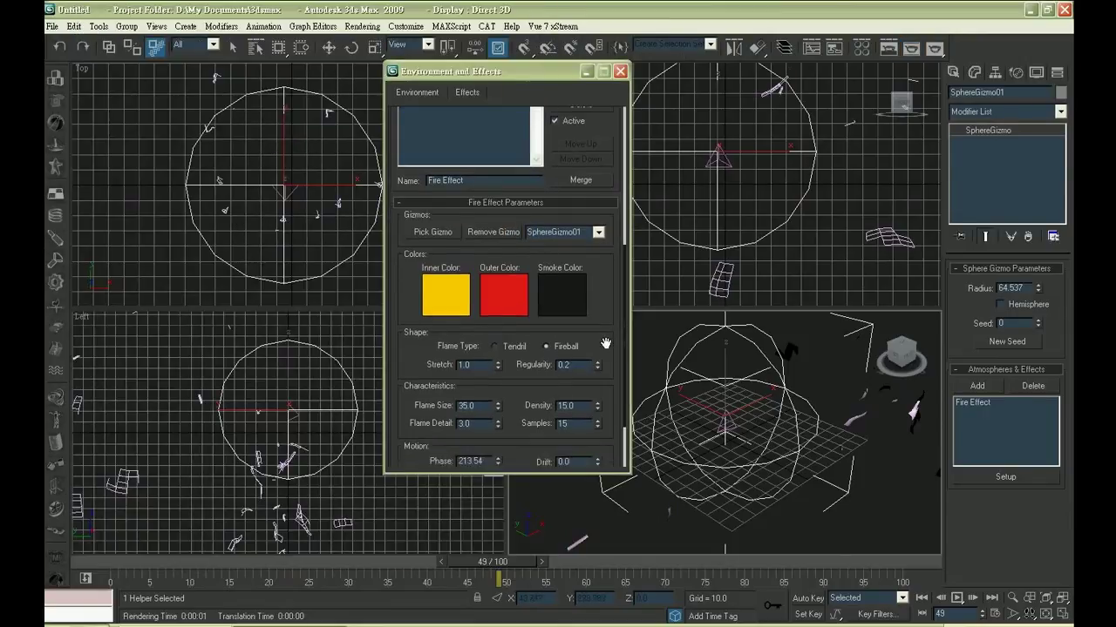
Step: Return to frame 0 and set the Fire Effect's Flame Detail to 10
{"action": "scroll", "coordinate": [601, 350], "scroll_direction": "down", "scroll_amount": 2}
{"action": "left_click_drag", "start_coordinate": [504, 569], "coordinate": [98, 562]}
{"action": "left_click", "coordinate": [155, 47]}
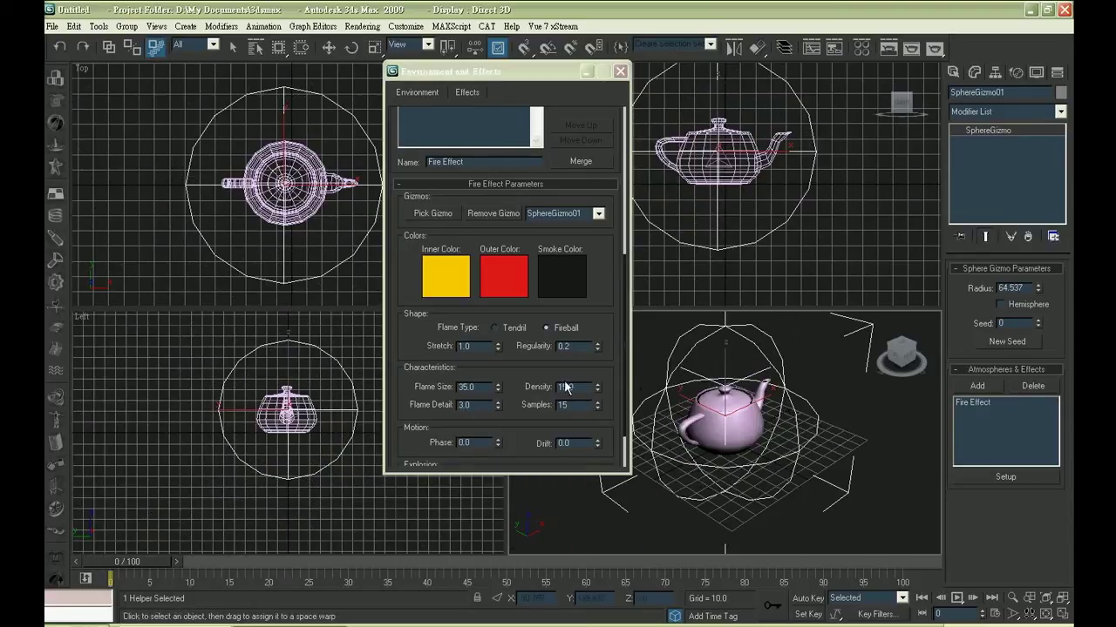
{"action": "left_click_drag", "start_coordinate": [481, 405], "coordinate": [450, 406]}
{"action": "type", "text": "10"}
{"action": "key", "text": "Return"}
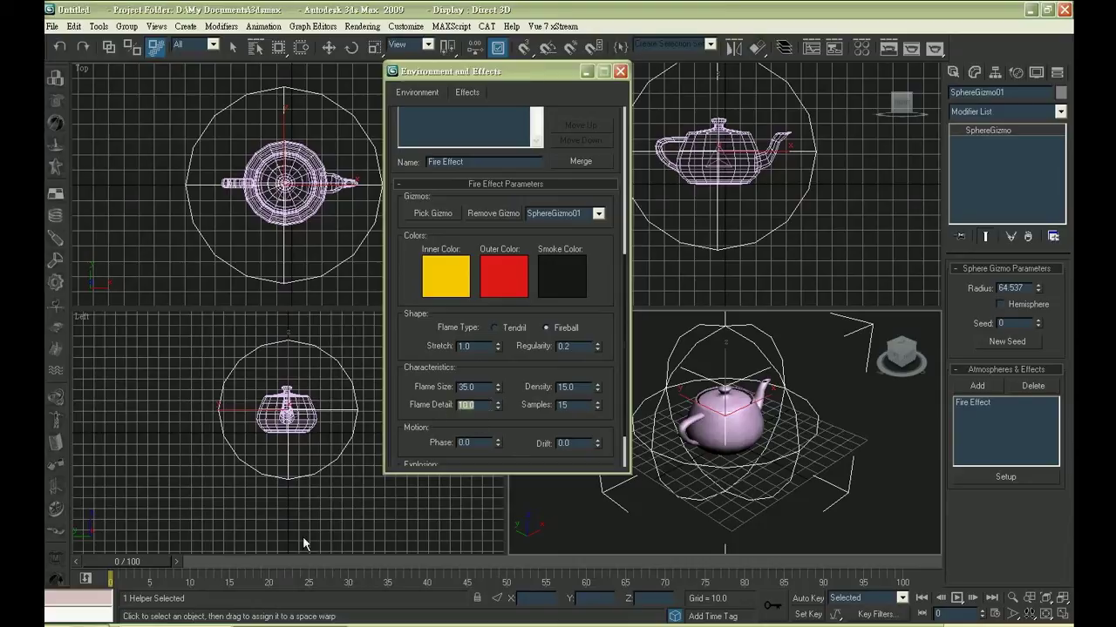
Step: Render the Perspective view at frame 19 to check the more detailed flames
{"action": "left_click_drag", "start_coordinate": [134, 562], "coordinate": [276, 562]}
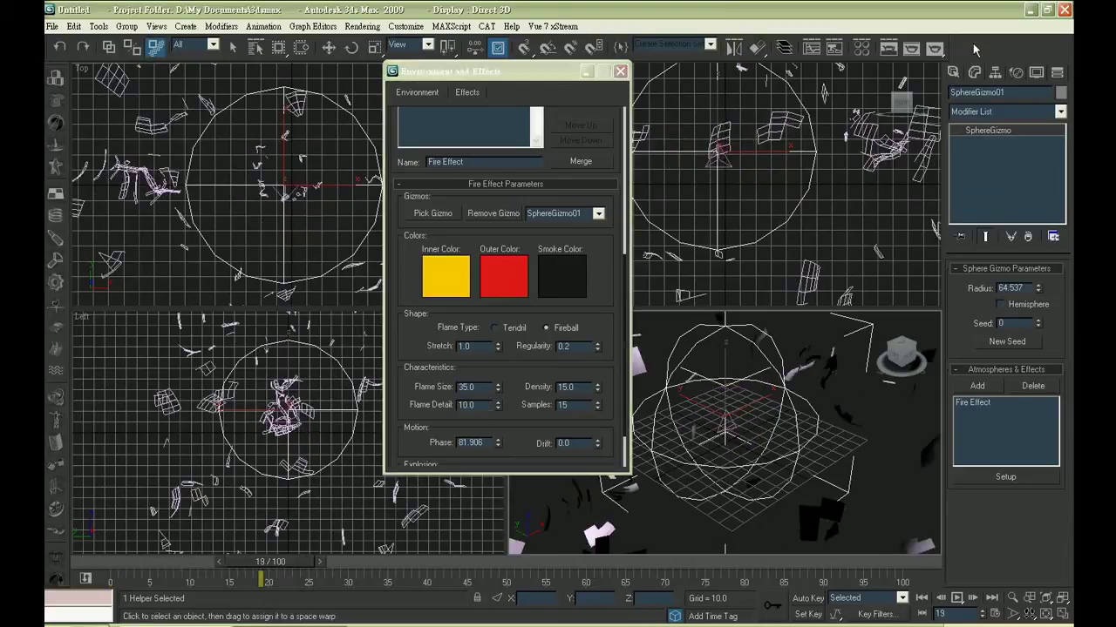
{"action": "left_click", "coordinate": [927, 50]}
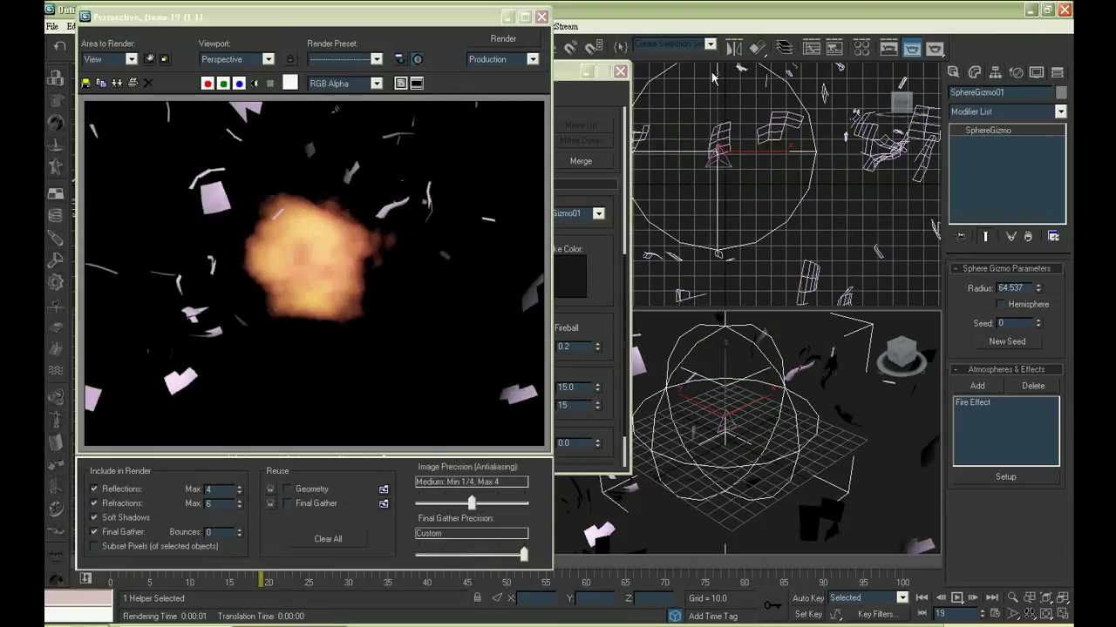
{"action": "left_click", "coordinate": [541, 16]}
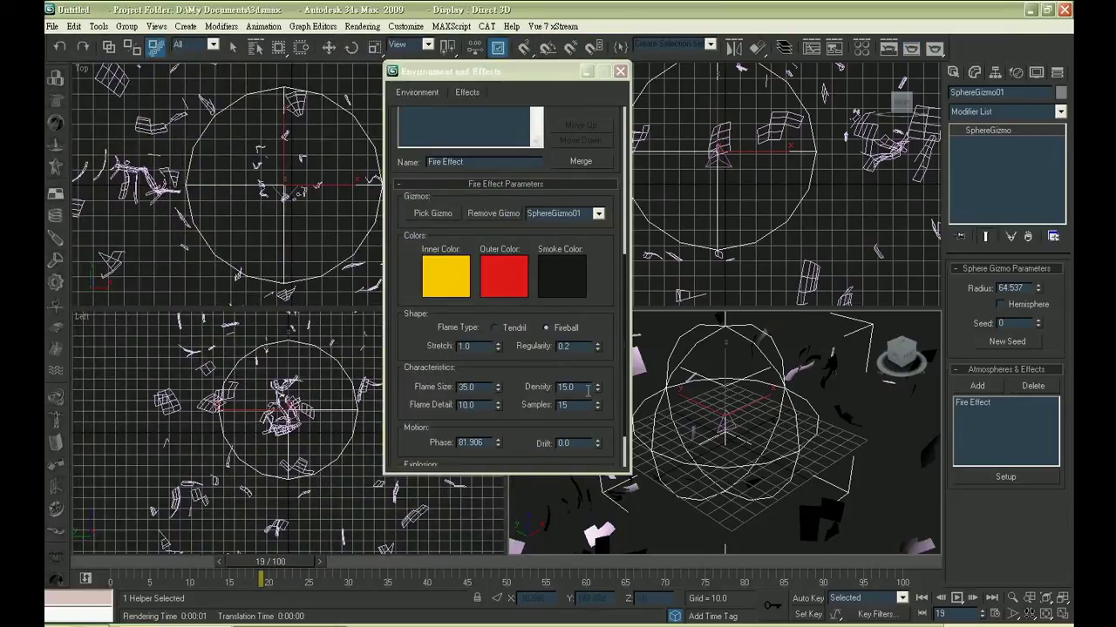
Step: Reduce the Fire Effect's Flame Size to about 21.26 and render frame 19 again
{"action": "left_click", "coordinate": [499, 389]}
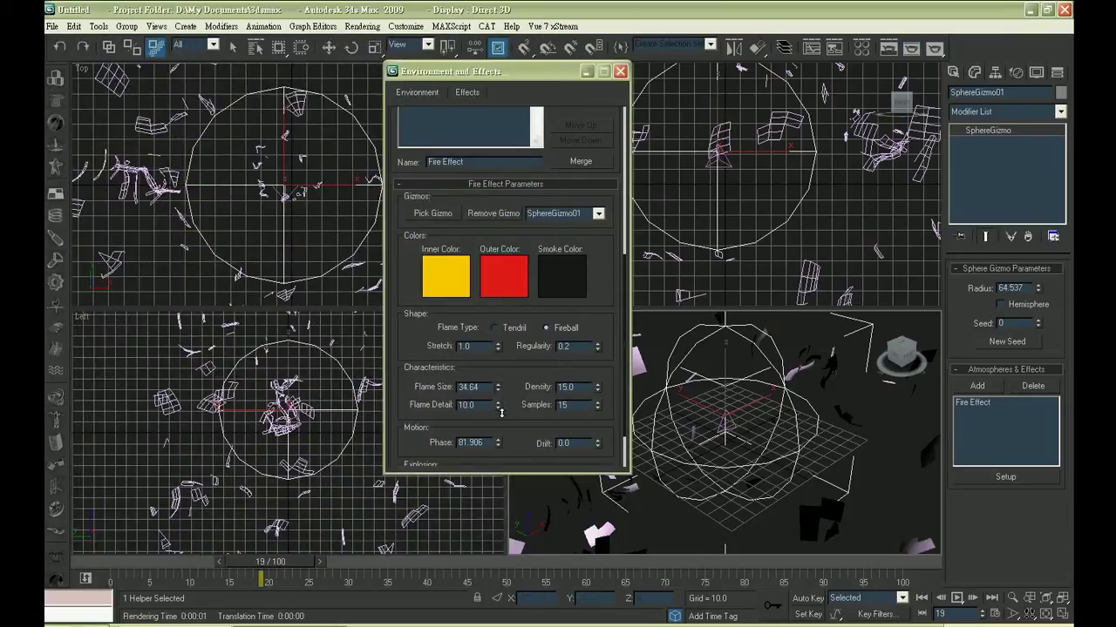
{"action": "left_click_drag", "start_coordinate": [502, 413], "coordinate": [501, 436]}
{"action": "left_click", "coordinate": [931, 48]}
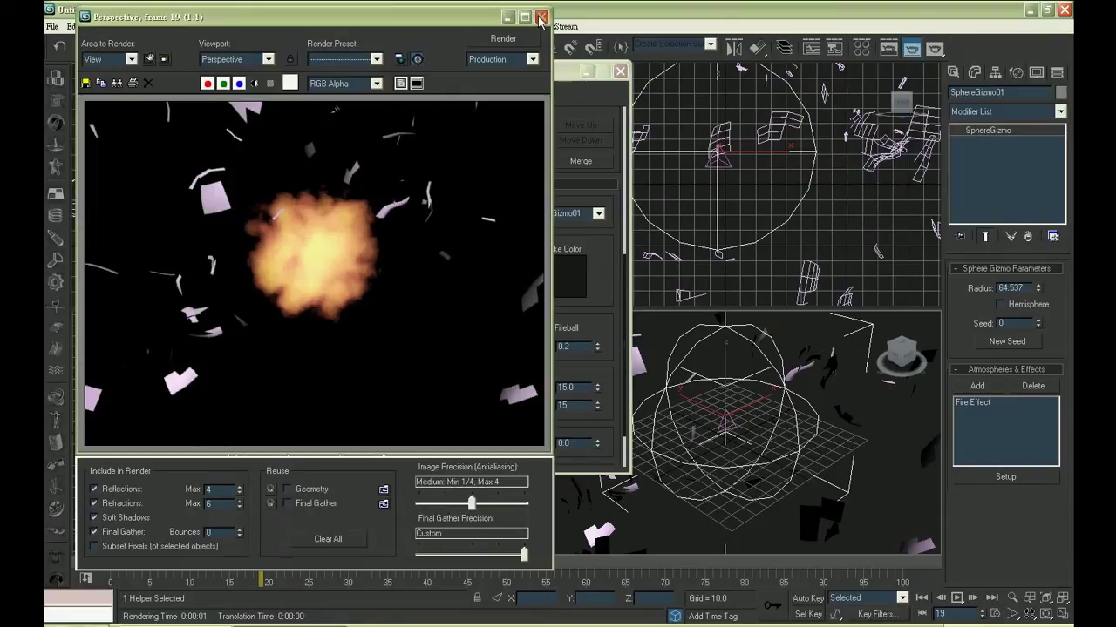
{"action": "left_click", "coordinate": [540, 18]}
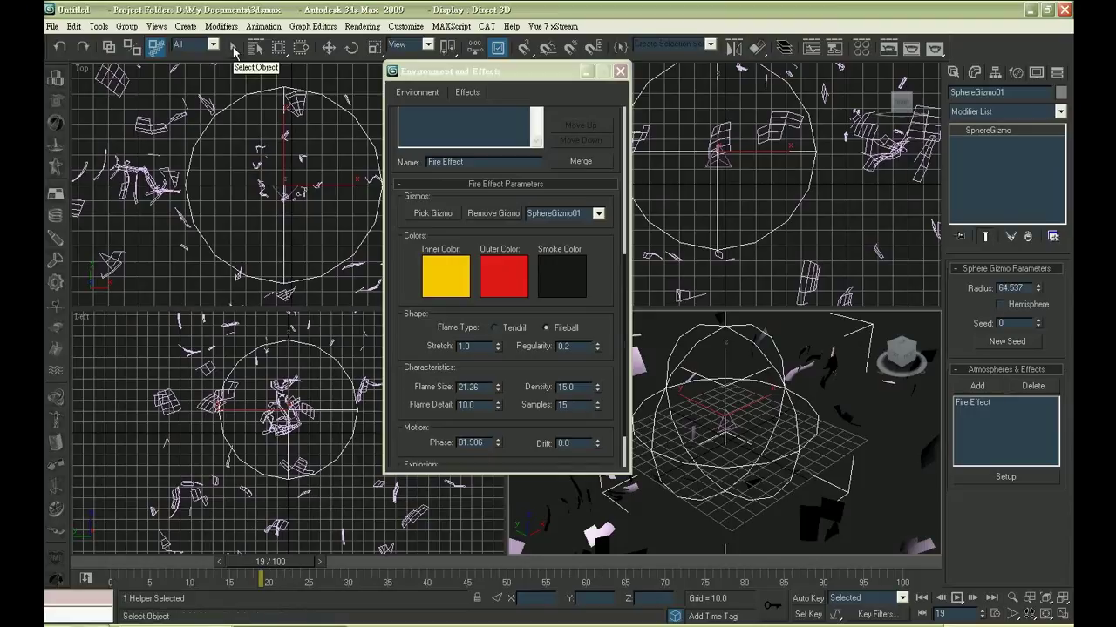
Step: Render the Perspective view at frame 56 to check the smoke, and return the animation to frame 0
{"action": "left_click_drag", "start_coordinate": [284, 563], "coordinate": [550, 564]}
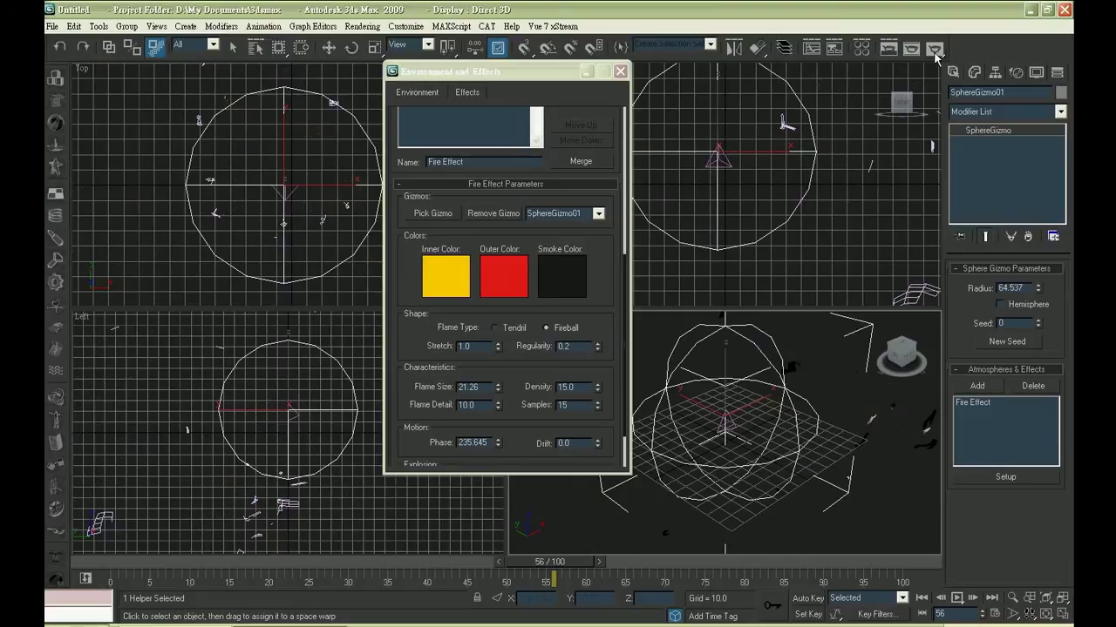
{"action": "left_click", "coordinate": [934, 49]}
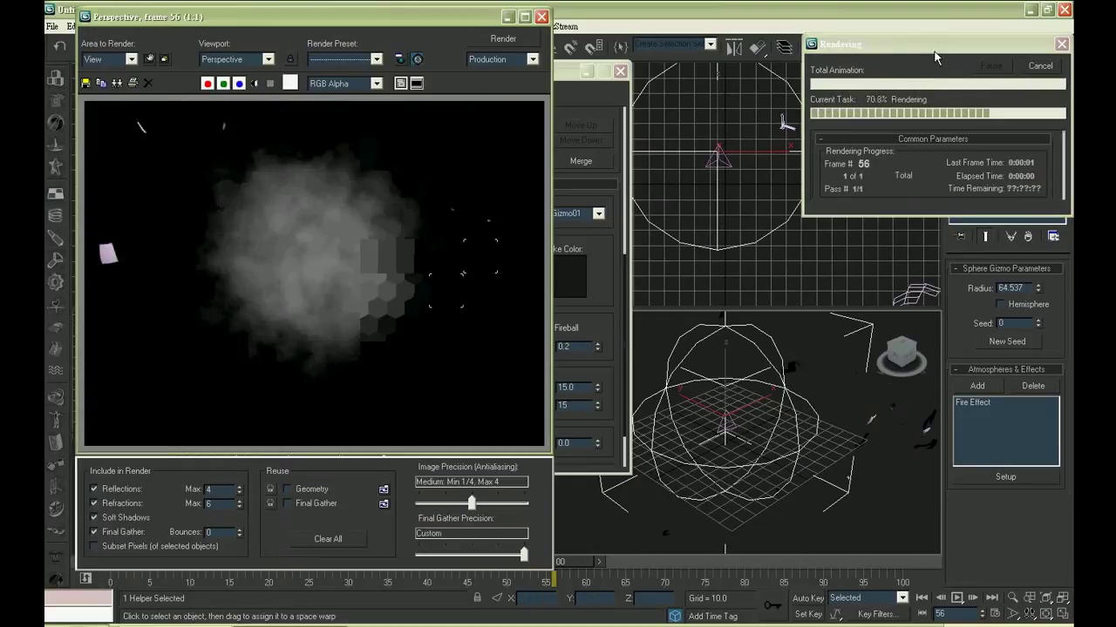
{"action": "left_click", "coordinate": [540, 17]}
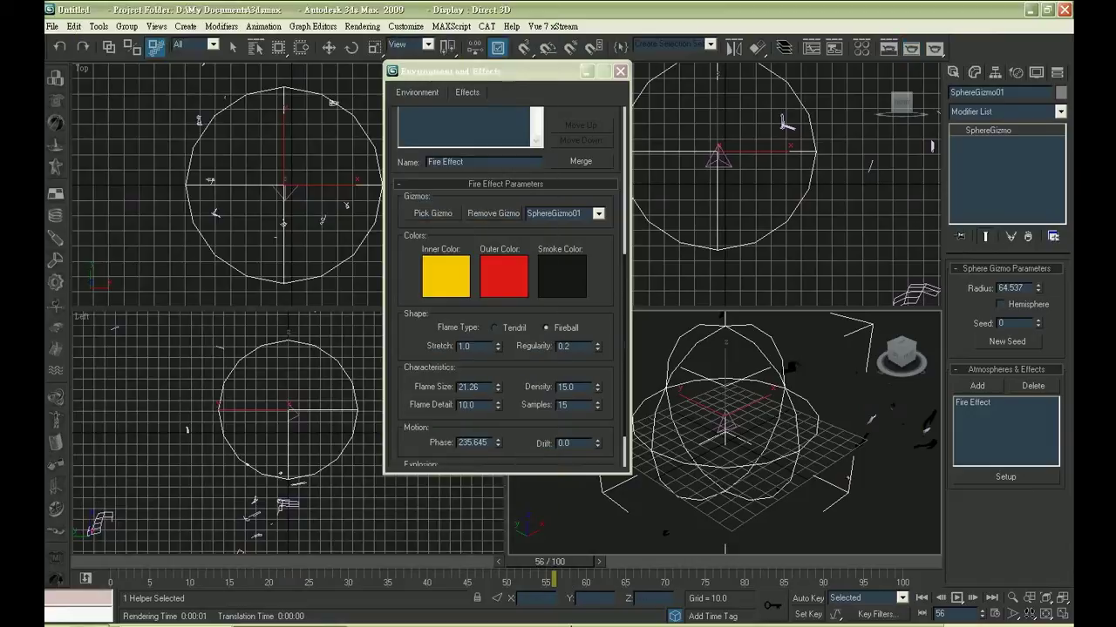
{"action": "left_click_drag", "start_coordinate": [564, 568], "coordinate": [125, 566]}
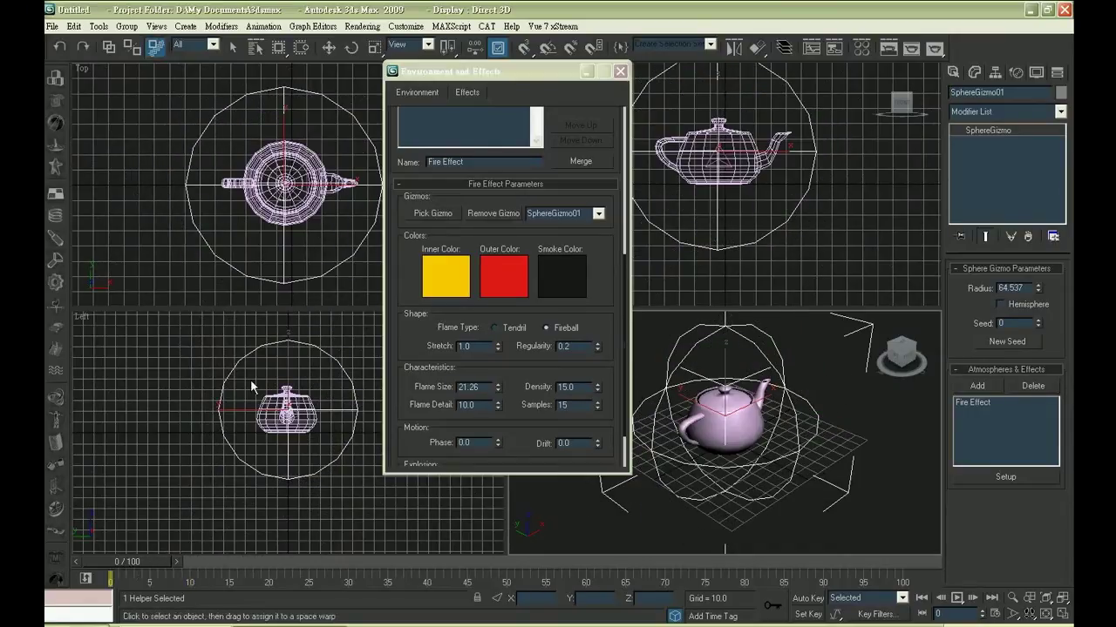
Step: Select the teapot in the Perspective view and move the Environment and Effects window clear of that viewport
{"action": "left_click", "coordinate": [235, 48]}
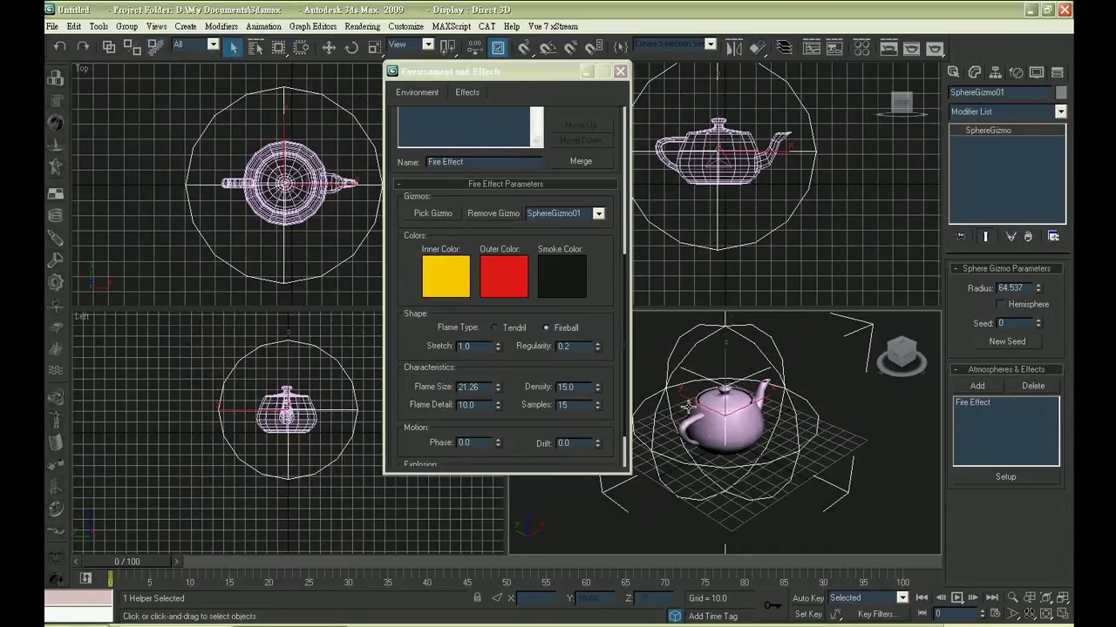
{"action": "left_click", "coordinate": [708, 427]}
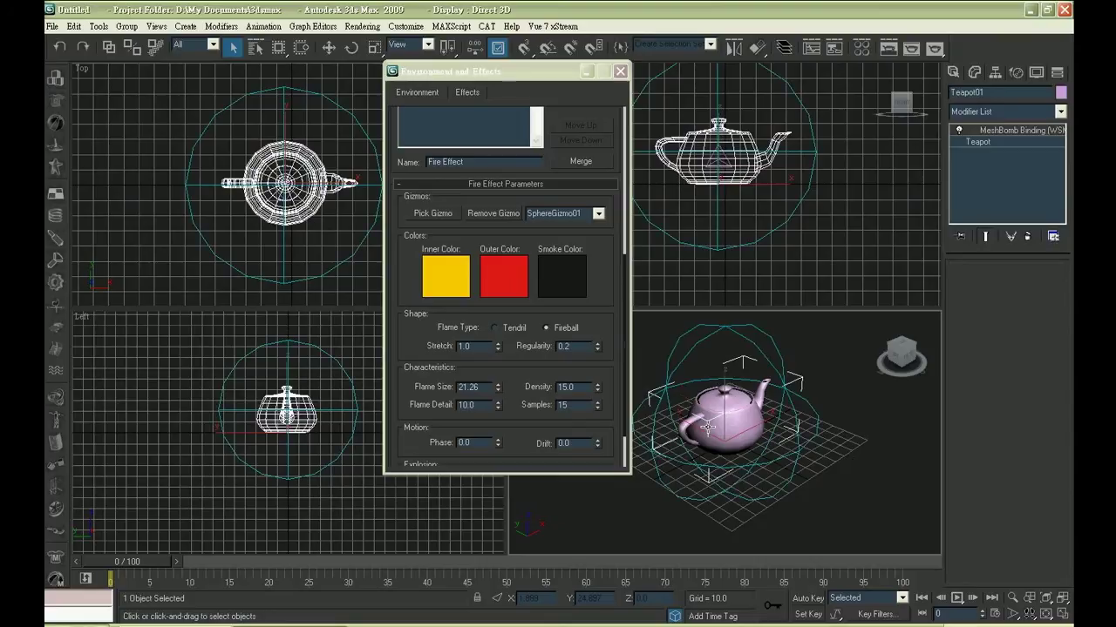
{"action": "right_click", "coordinate": [726, 416]}
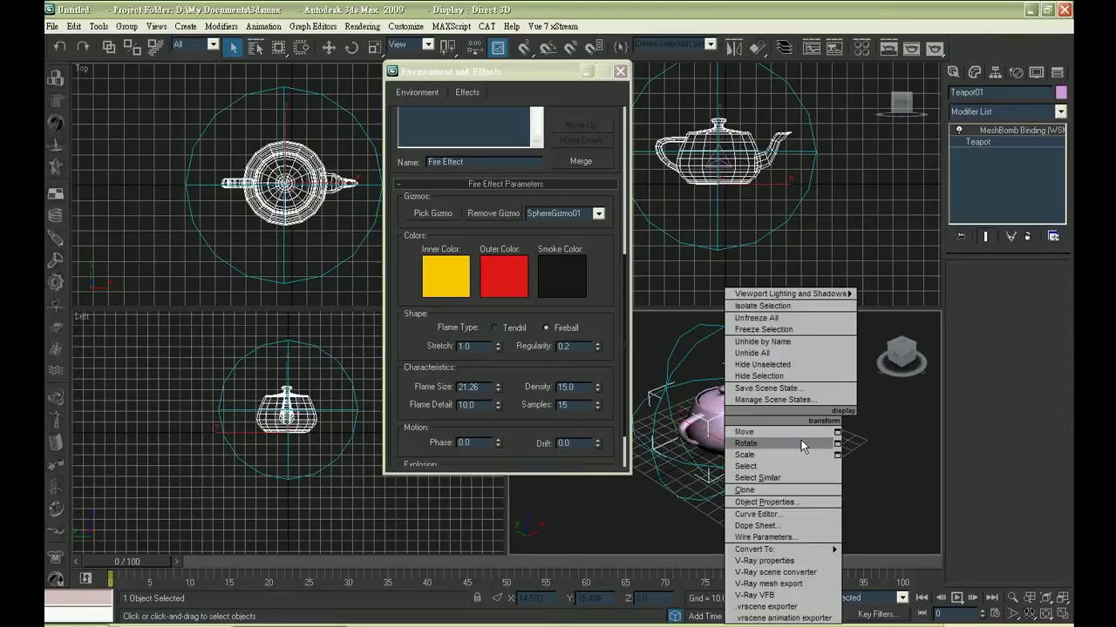
{"action": "left_click", "coordinate": [891, 465]}
{"action": "left_click_drag", "start_coordinate": [511, 75], "coordinate": [342, 140]}
Step: Enable Motion Blur in the Camera Effects settings of the mental ray renderer
{"action": "left_click", "coordinate": [366, 27]}
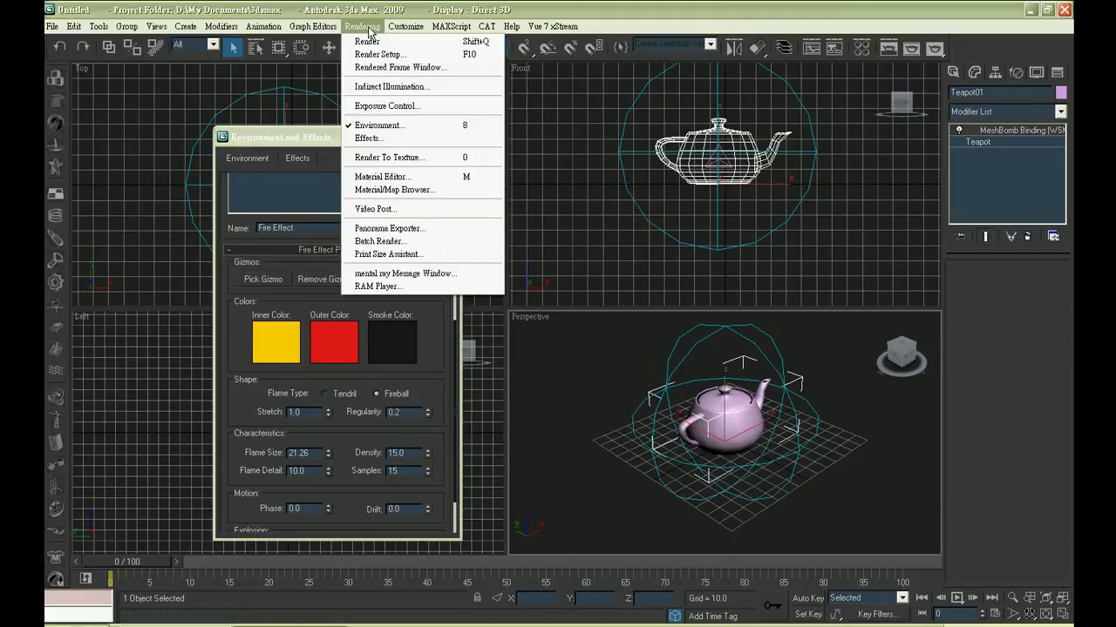
{"action": "left_click", "coordinate": [367, 54]}
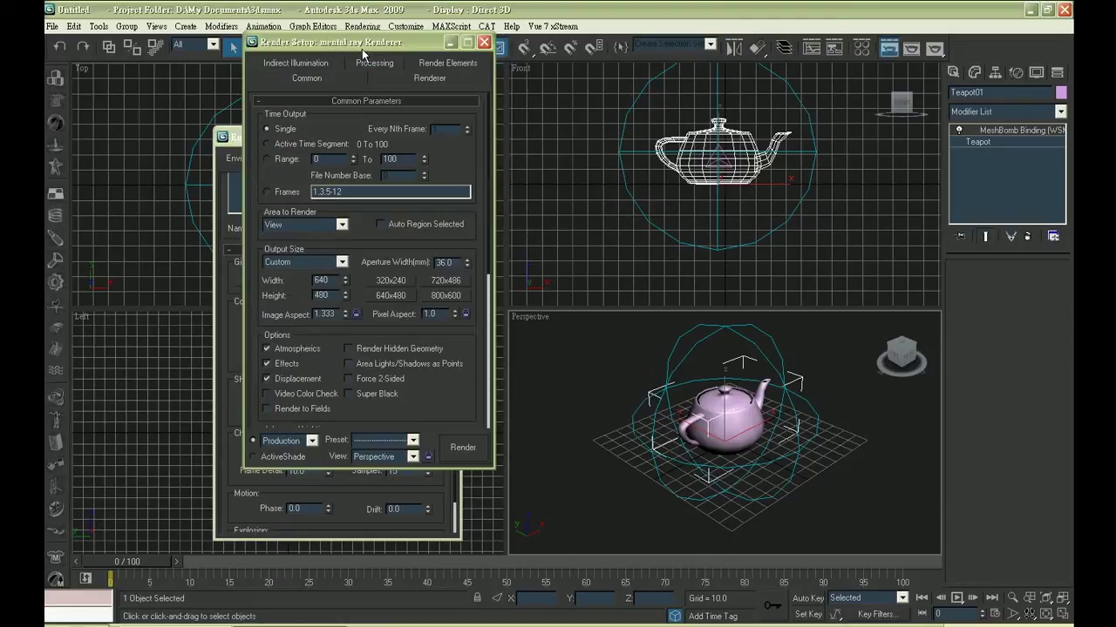
{"action": "left_click", "coordinate": [424, 66]}
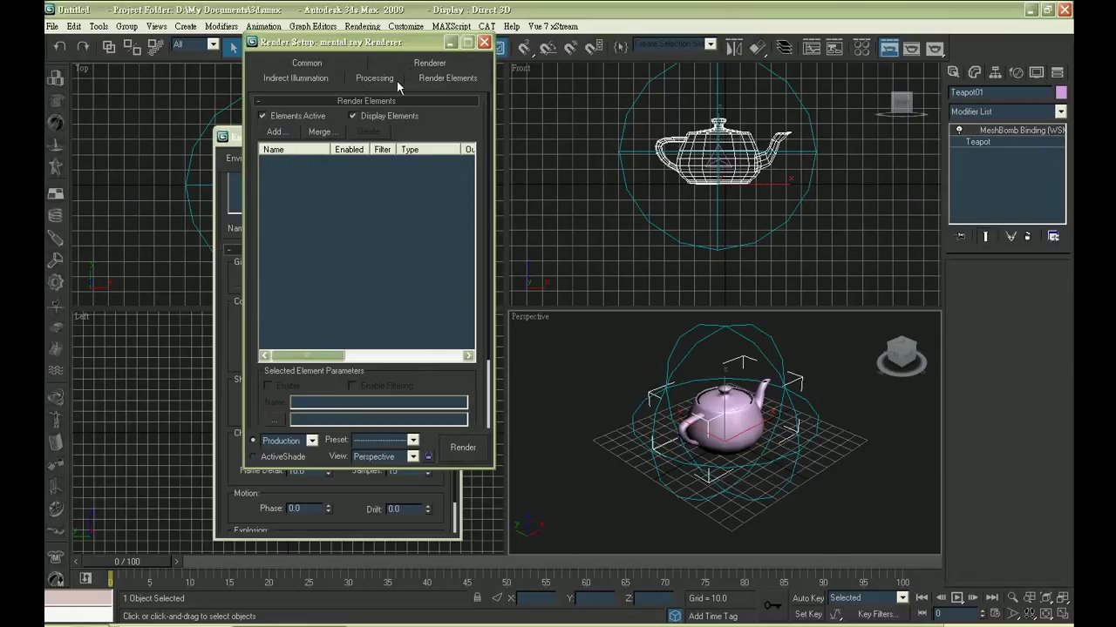
{"action": "left_click", "coordinate": [428, 62]}
{"action": "scroll", "coordinate": [390, 296], "scroll_direction": "down", "scroll_amount": 10}
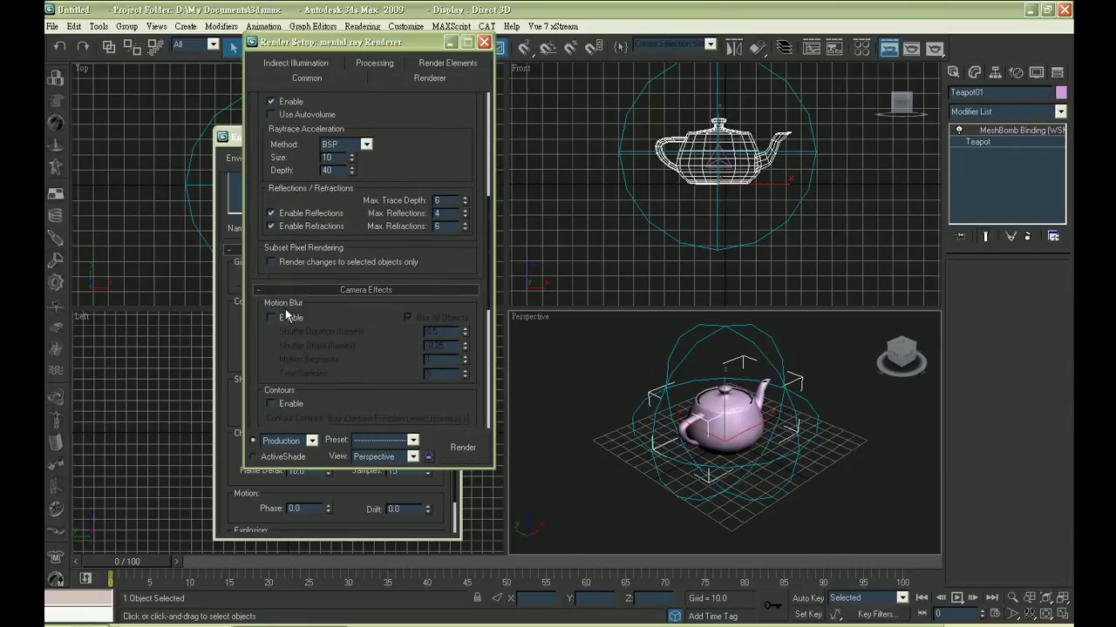
{"action": "left_click", "coordinate": [271, 317]}
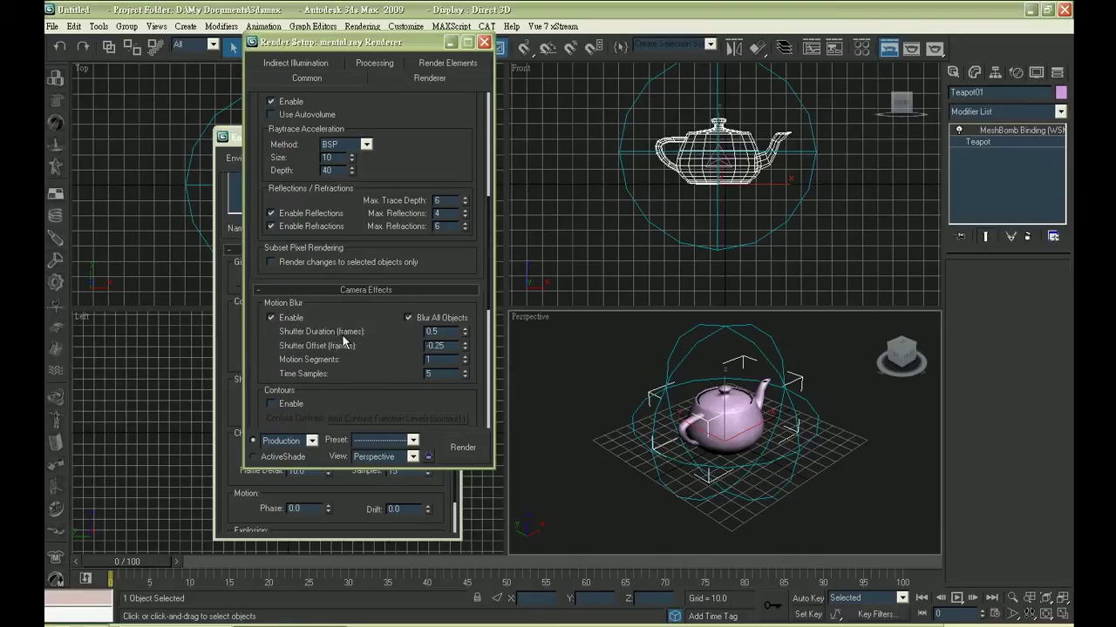
{"action": "left_click", "coordinate": [485, 43]}
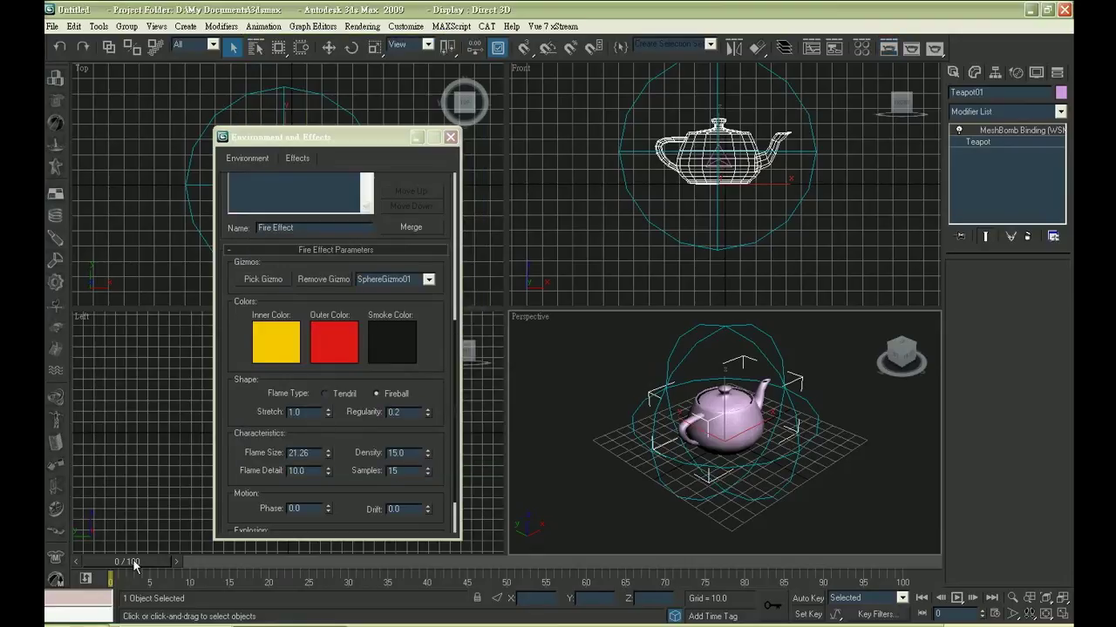
Step: Render the Perspective view at frame 13 to check the motion blur on the teapot fragments
{"action": "left_click_drag", "start_coordinate": [134, 565], "coordinate": [226, 562]}
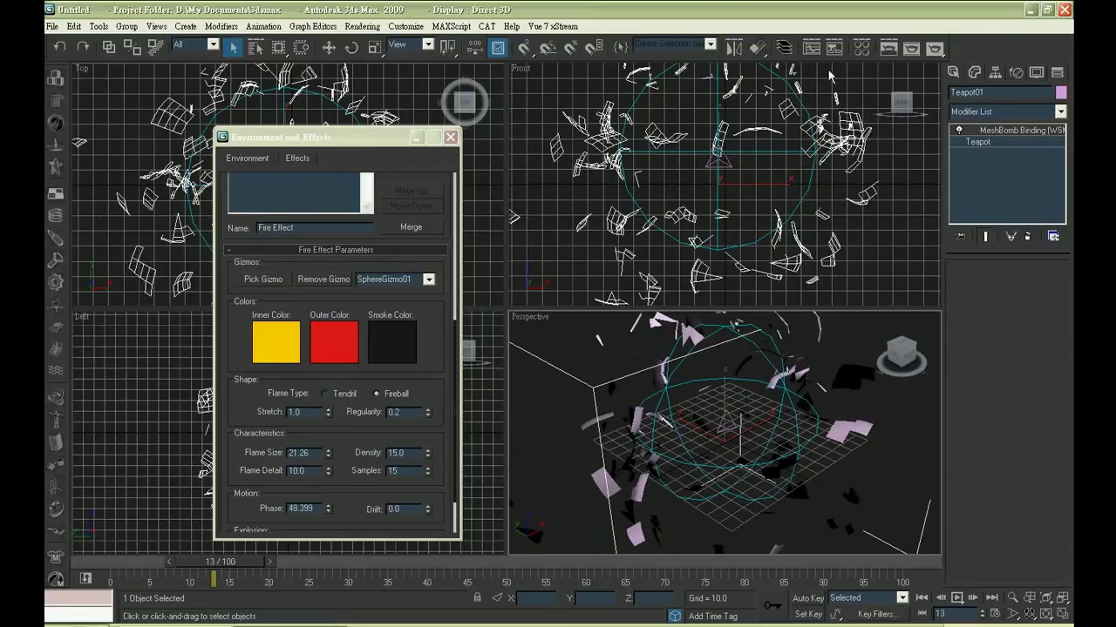
{"action": "left_click", "coordinate": [931, 54]}
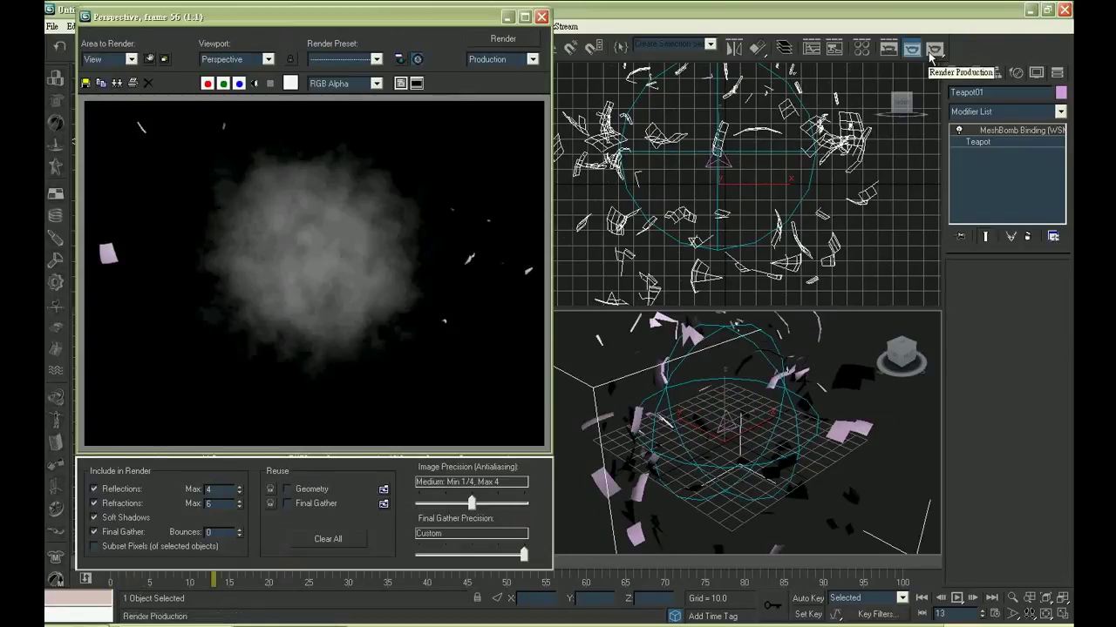
{"action": "left_click", "coordinate": [930, 54]}
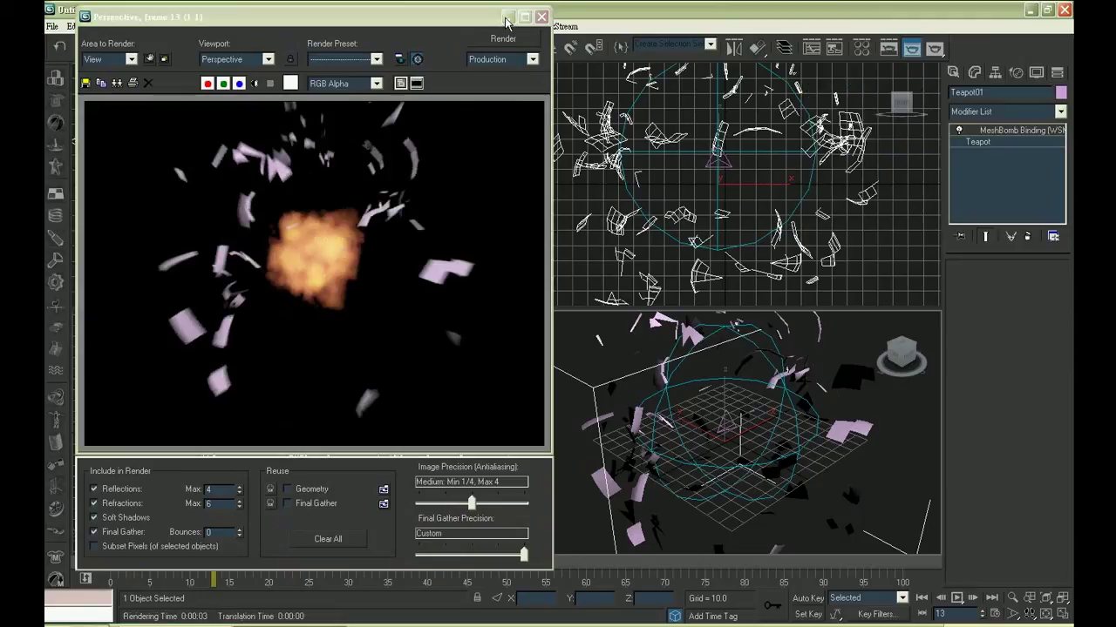
{"action": "left_click", "coordinate": [541, 16]}
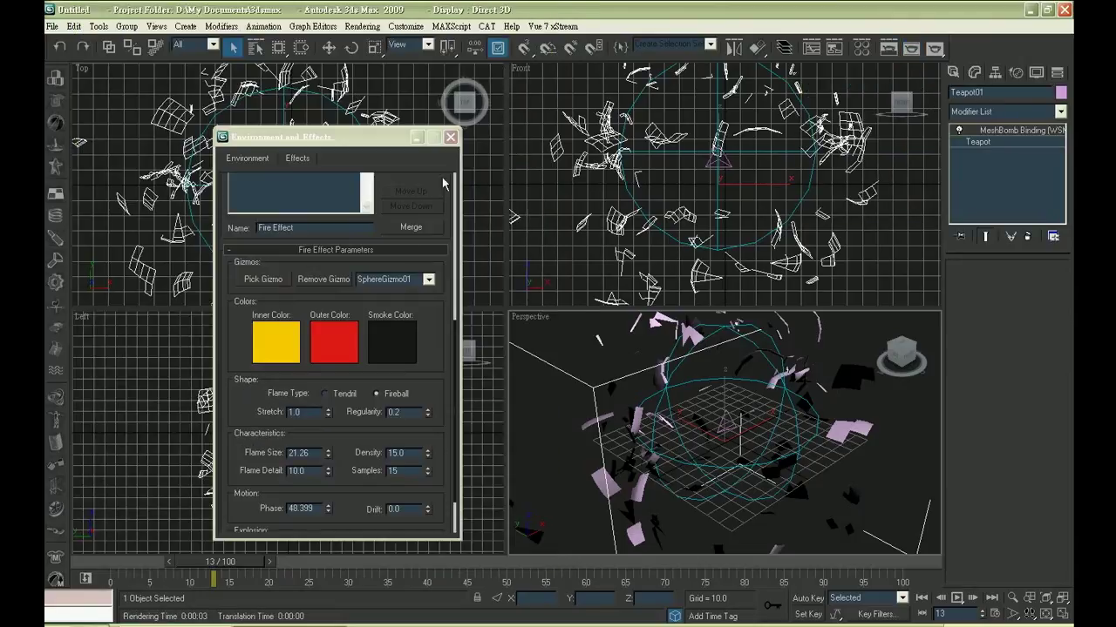
Step: Set the mental ray Motion Blur's Shutter Duration to 1 frame and its Time Samples to 20
{"action": "left_click", "coordinate": [362, 27]}
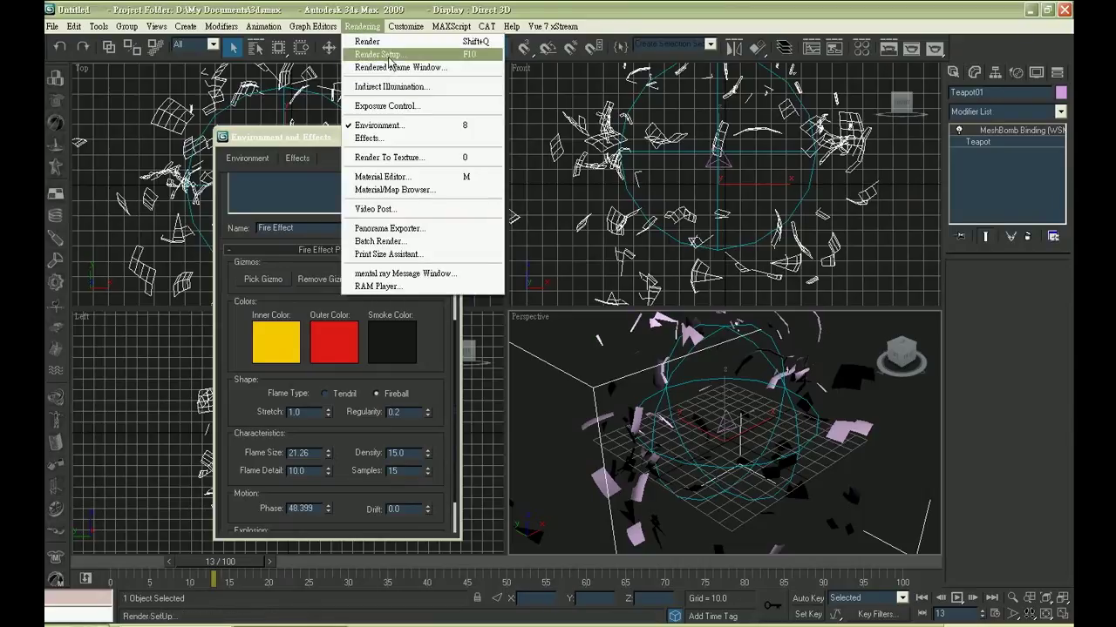
{"action": "left_click", "coordinate": [389, 66]}
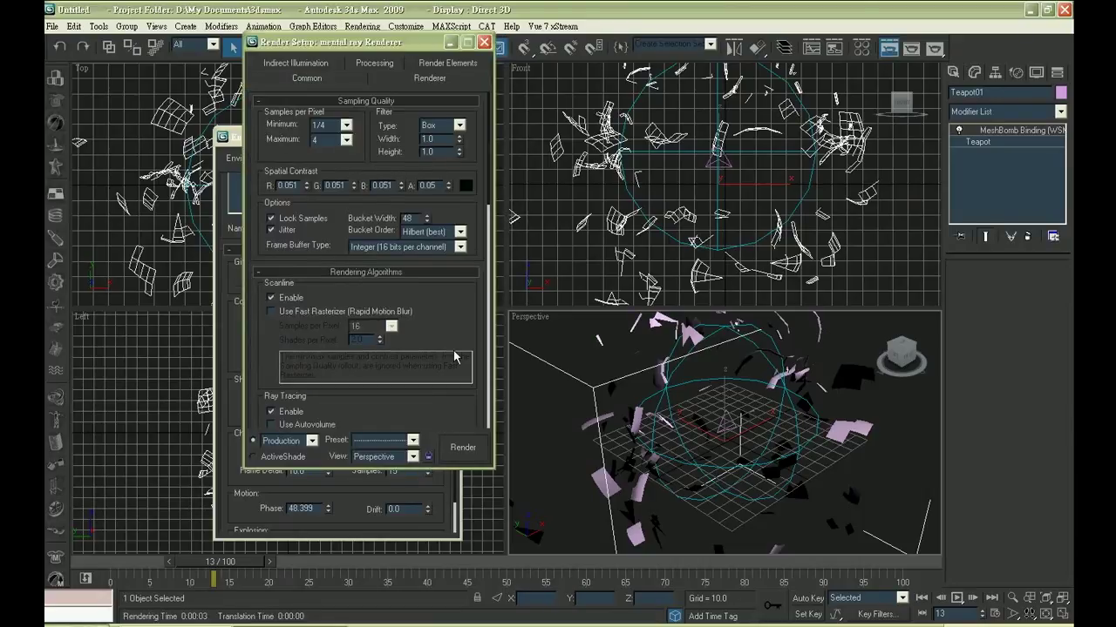
{"action": "scroll", "coordinate": [454, 355], "scroll_direction": "down", "scroll_amount": 10}
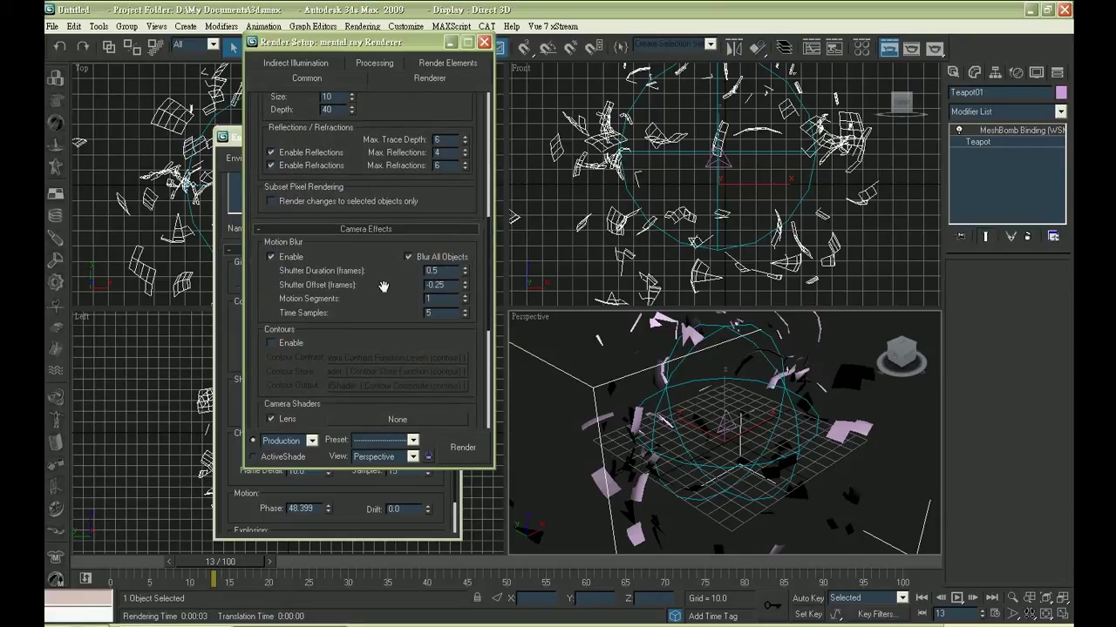
{"action": "left_click_drag", "start_coordinate": [453, 270], "coordinate": [419, 271]}
{"action": "type", "text": "1"}
{"action": "scroll", "coordinate": [385, 330], "scroll_direction": "down", "scroll_amount": 2}
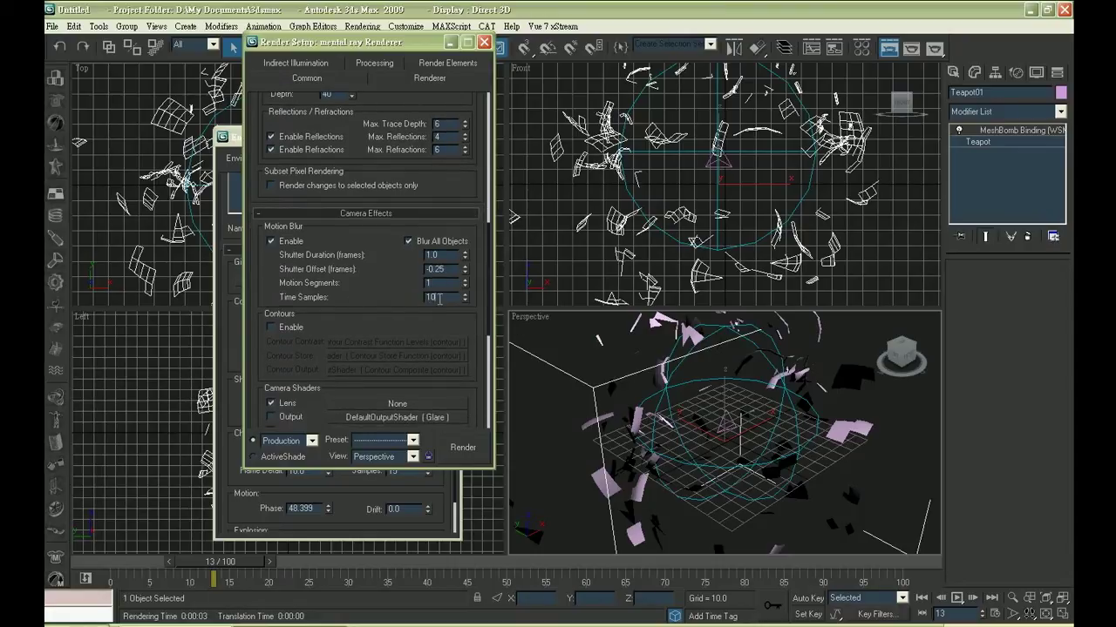
{"action": "left_click_drag", "start_coordinate": [424, 297], "coordinate": [458, 300]}
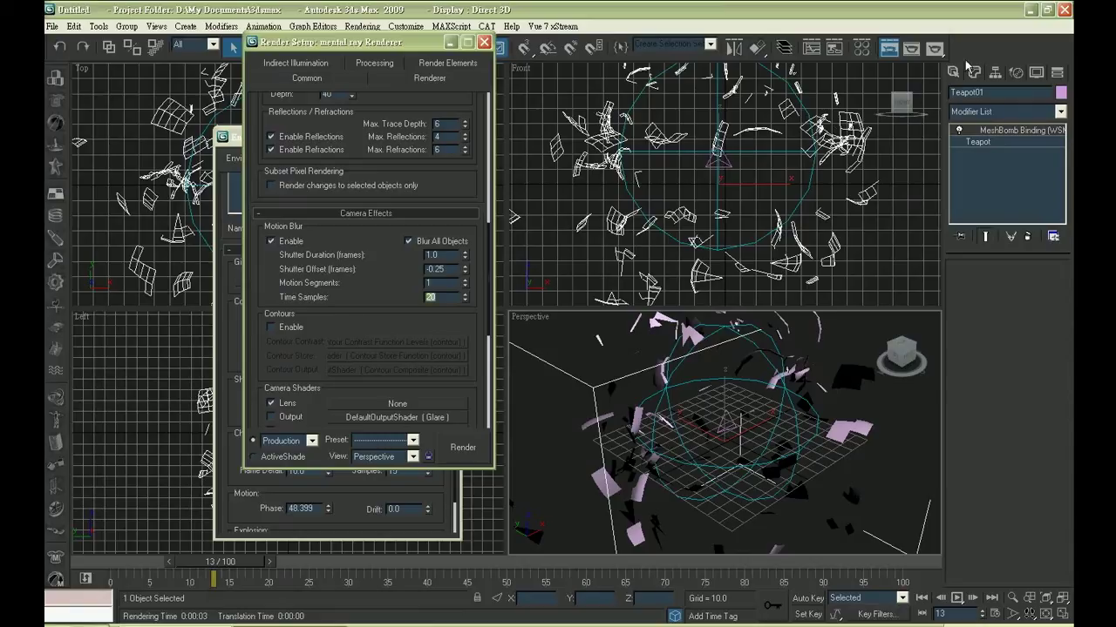